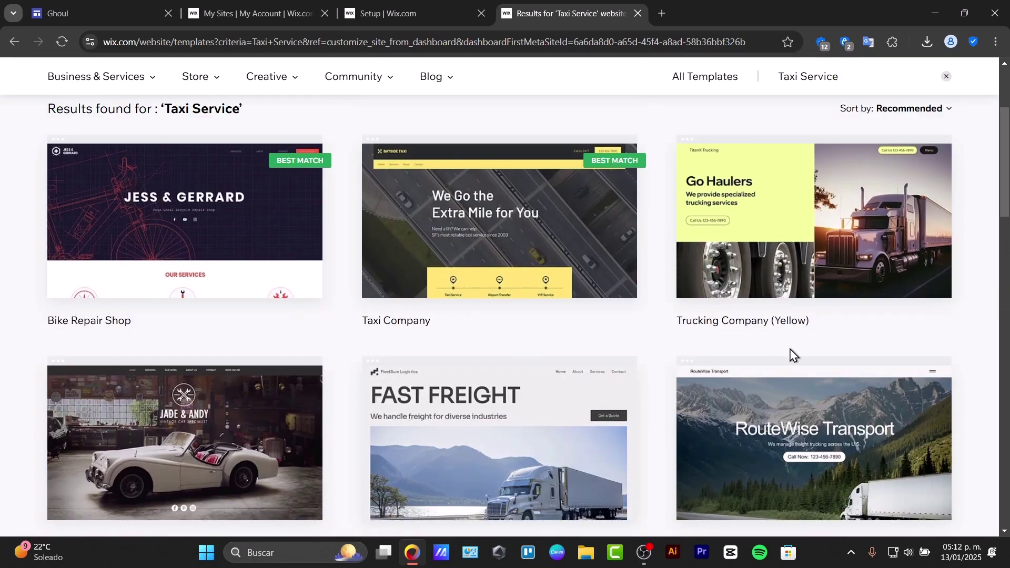
scroll(793, 355, up, 3)
- Edit the Taxi Company template and rename the BAYSIDE TAXI logo text to TAXI GHOST
click(498, 467)
scroll(550, 458, down, 10)
scroll(480, 435, down, 10)
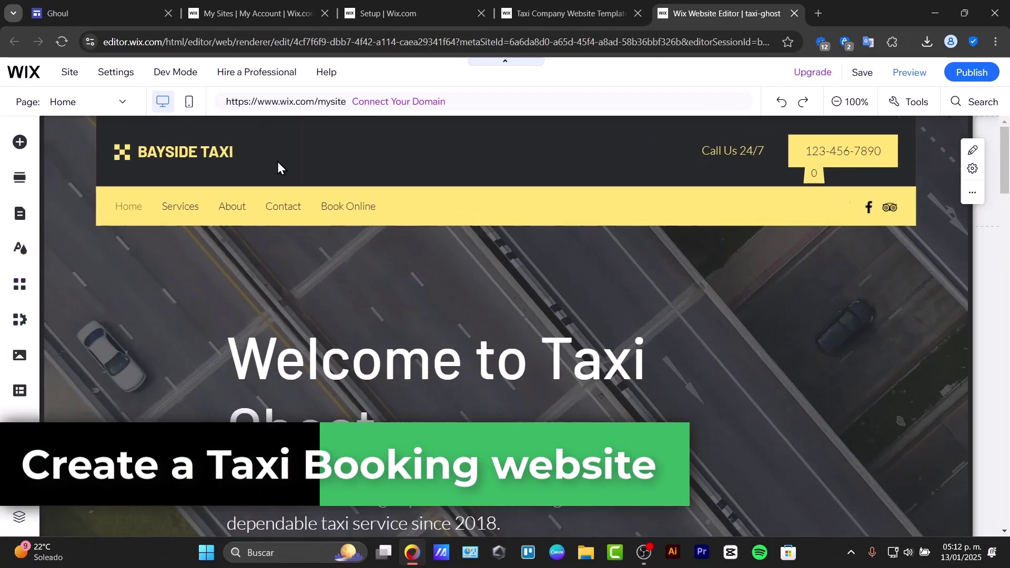
click(195, 150)
text(TAXI GHOST)
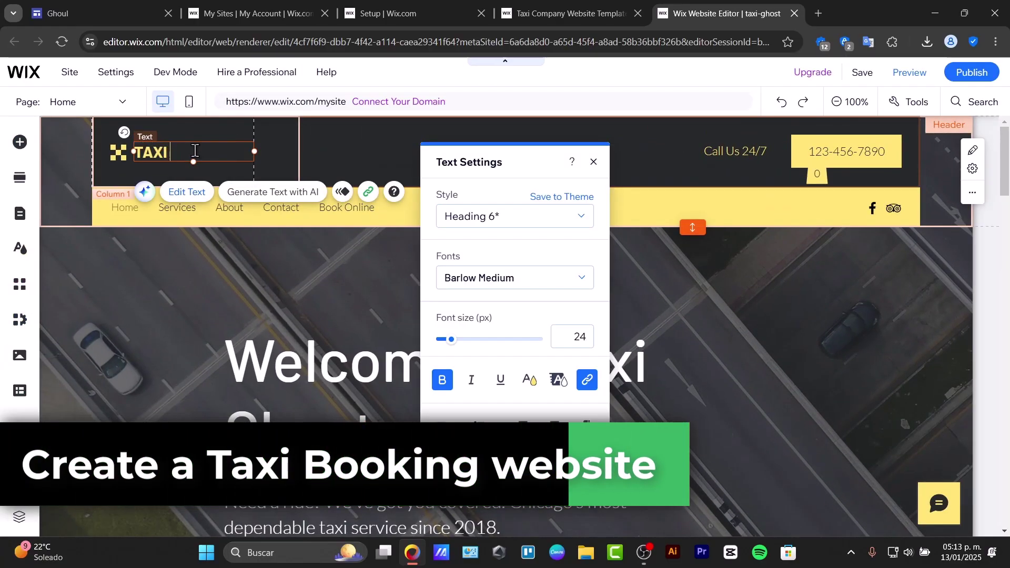
click(119, 152)
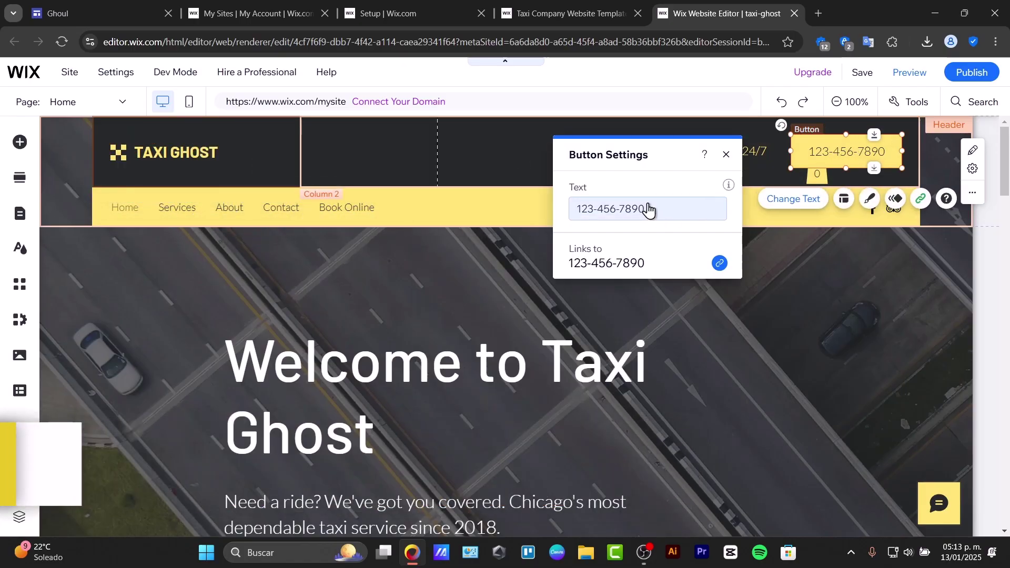
scroll(322, 235, down, 3)
scroll(323, 234, down, 2)
scroll(410, 375, down, 4)
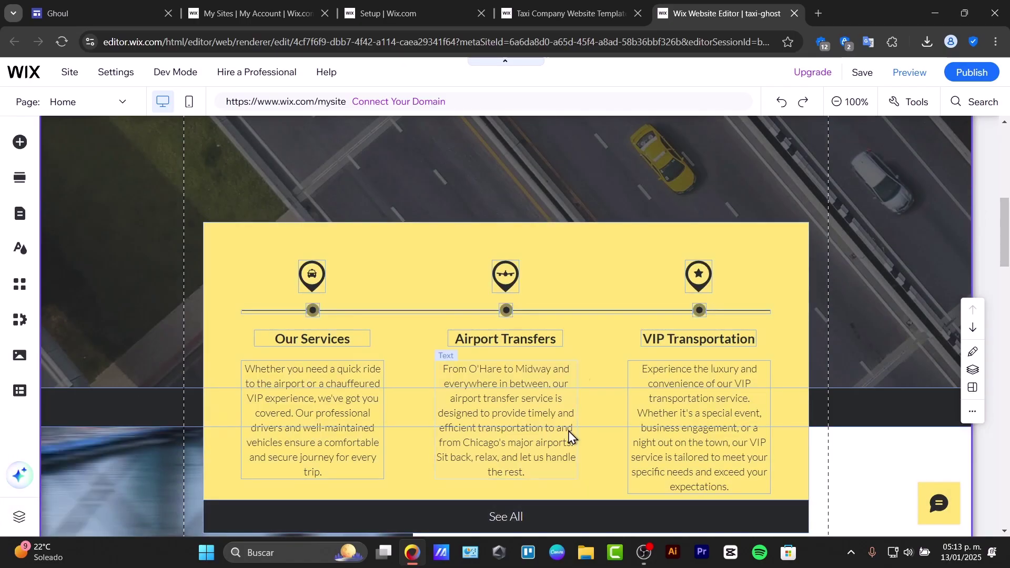
scroll(571, 435, down, 4)
scroll(758, 356, down, 4)
scroll(647, 386, down, 5)
scroll(634, 352, down, 4)
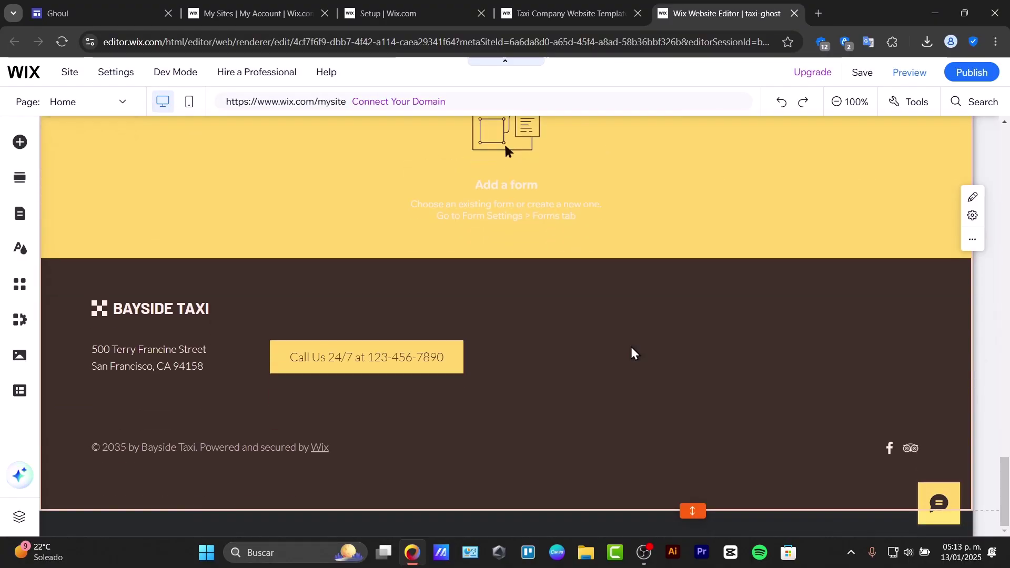
scroll(602, 384, up, 8)
scroll(600, 378, up, 10)
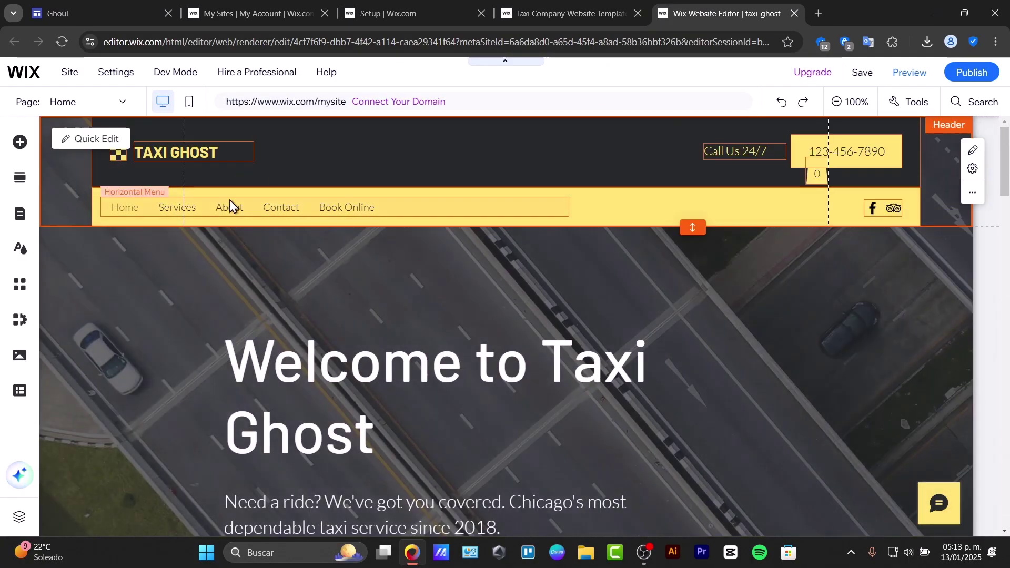
- Review the Services and Book Online pages from the Pages & Menu list
click(20, 213)
click(259, 236)
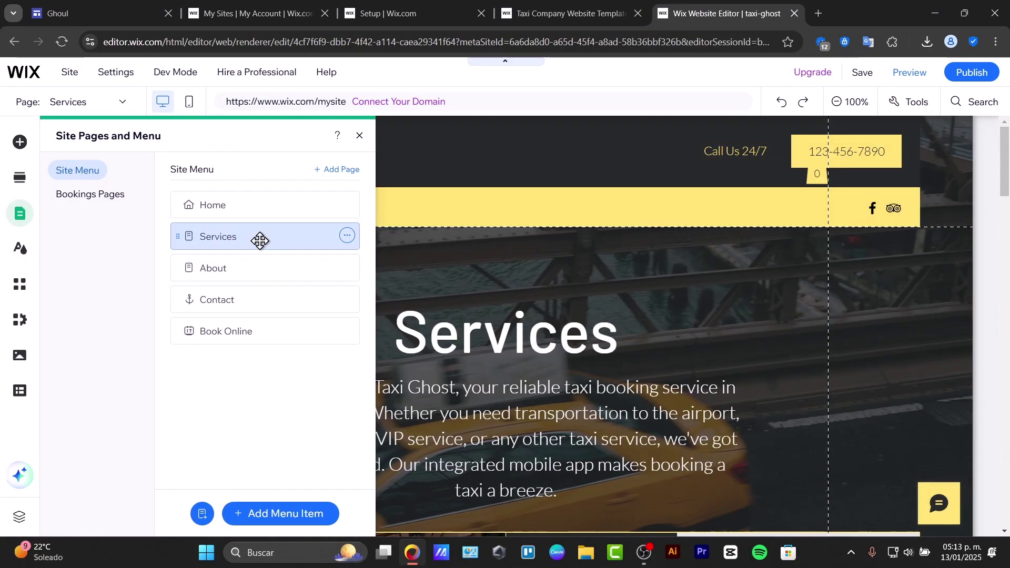
click(276, 333)
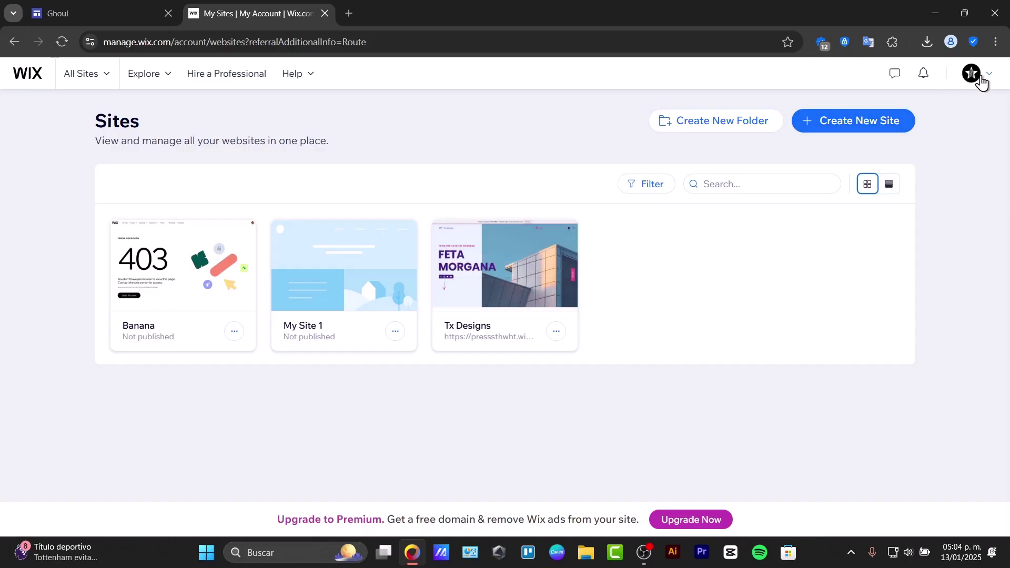
- Go to the sites dashboard and sign out of the Wix account
click(958, 197)
click(99, 81)
click(985, 73)
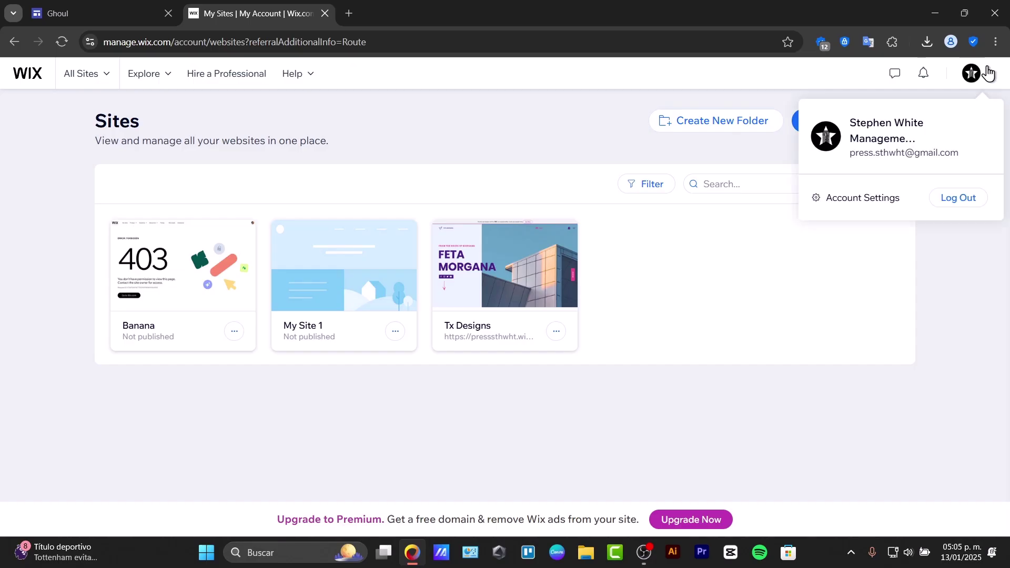
click(979, 201)
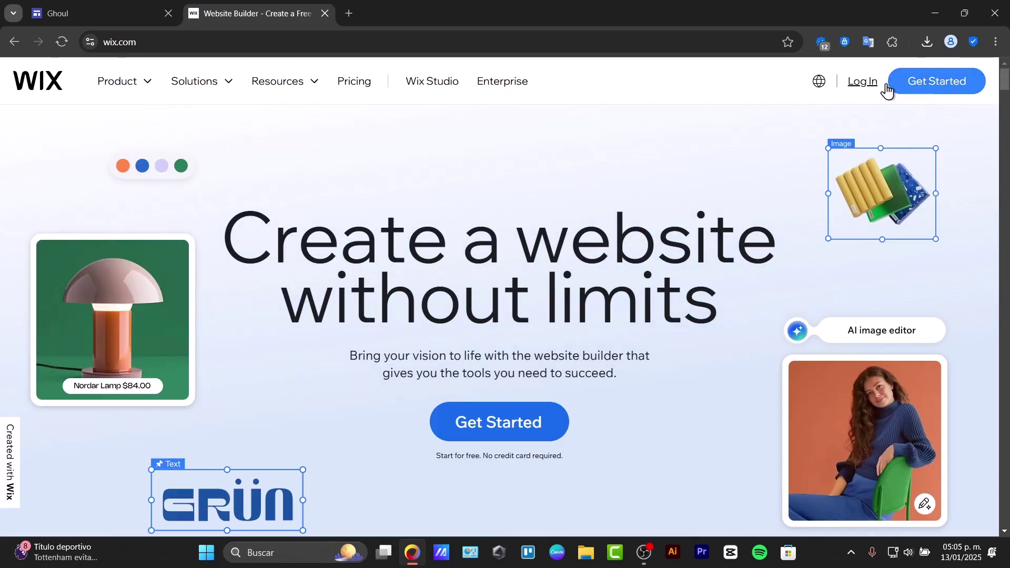
- Sign back in with the first Google account and skip confirming account details
click(858, 83)
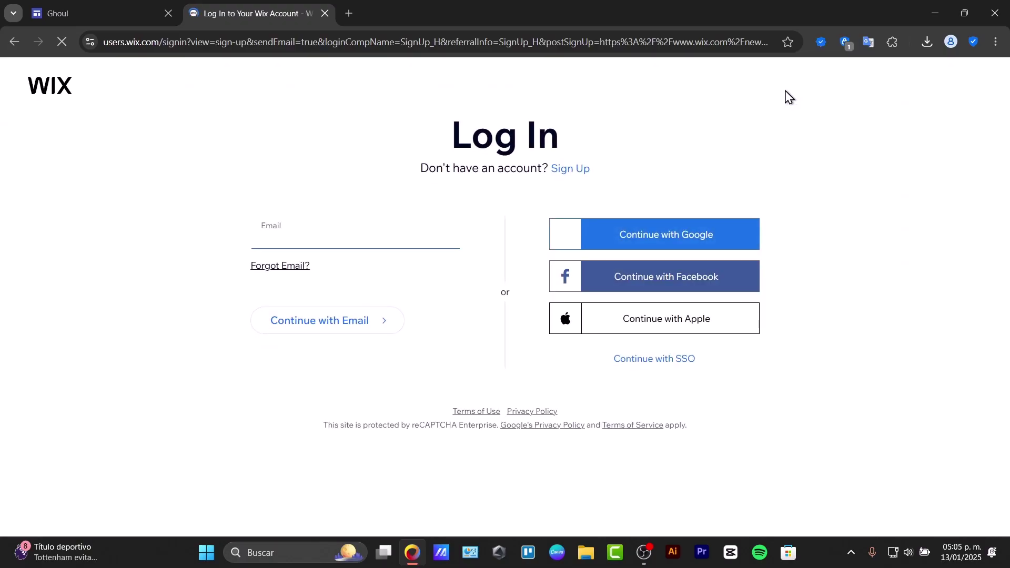
click(628, 245)
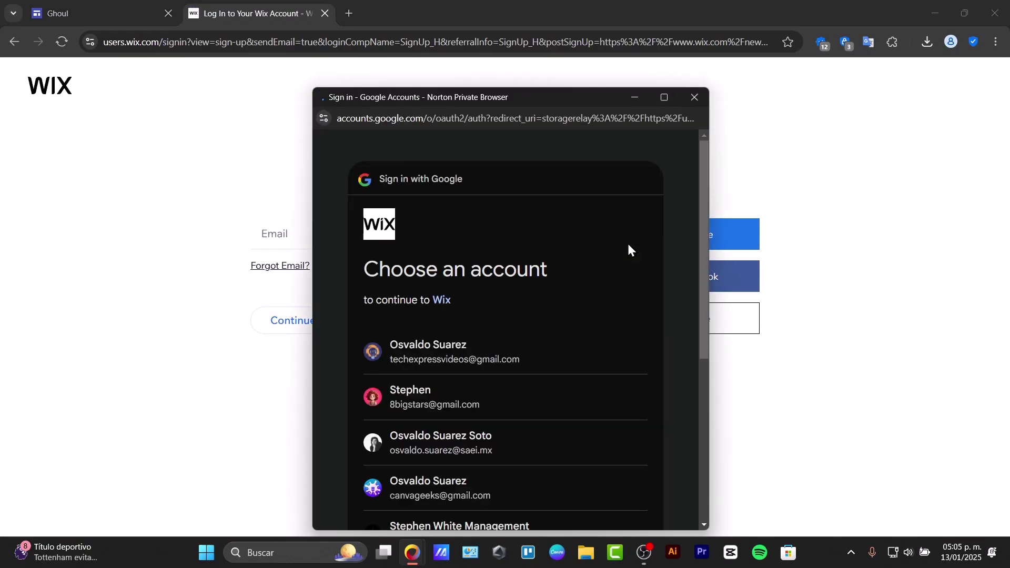
click(462, 353)
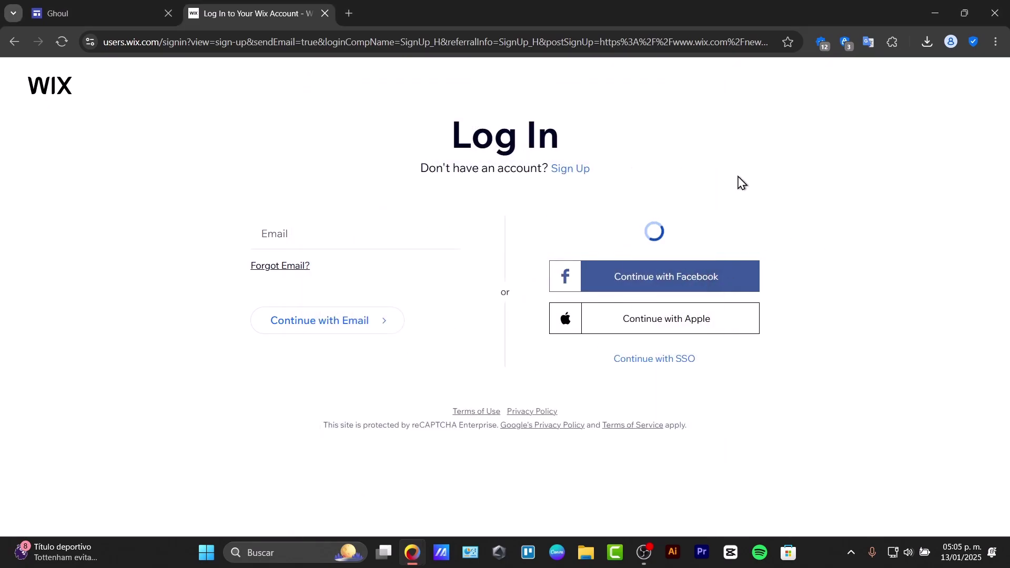
click(579, 394)
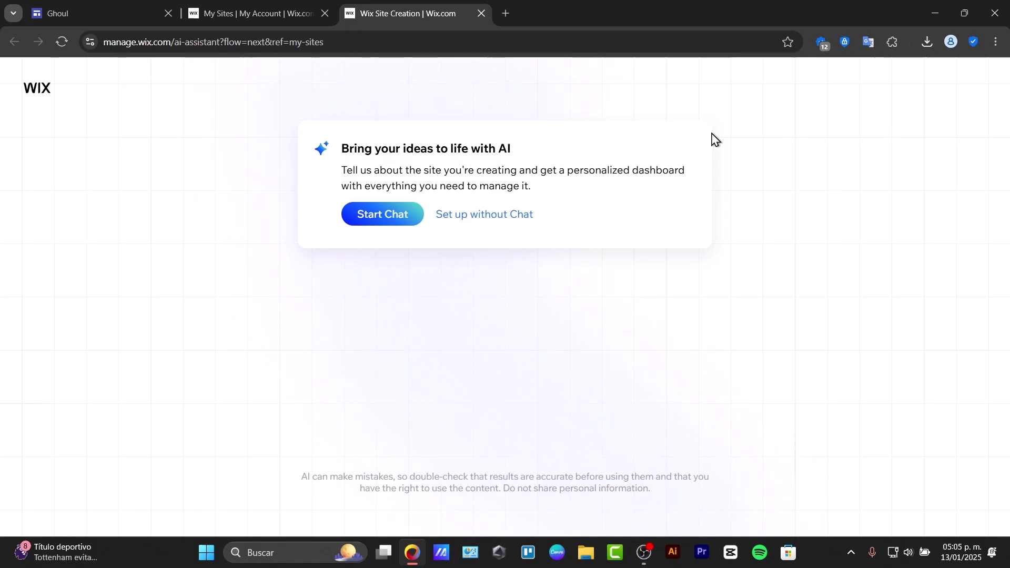
- Start the Wix AI site-setup chat so it asks what the site is about
drag(471, 149, 523, 148)
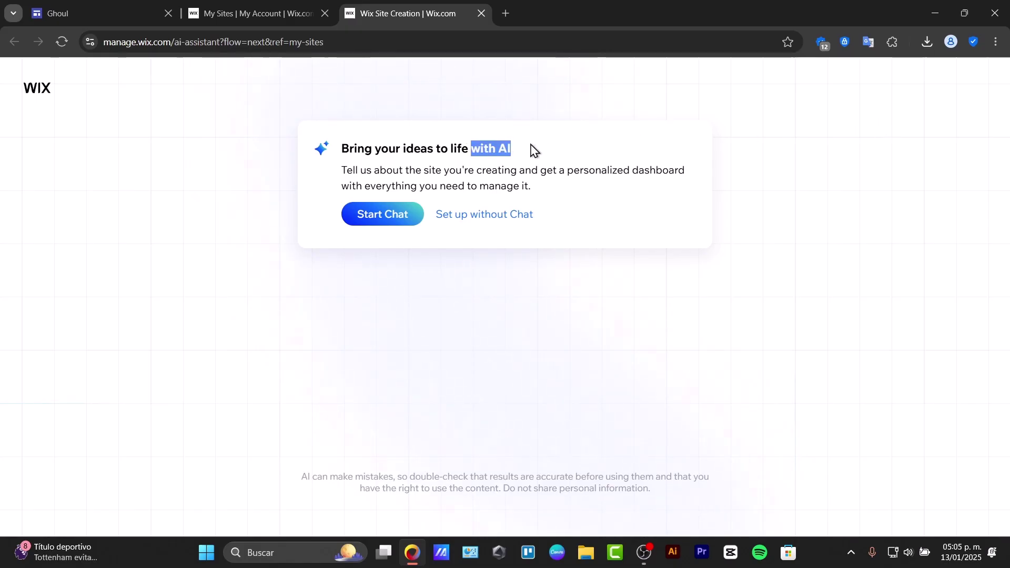
click(531, 150)
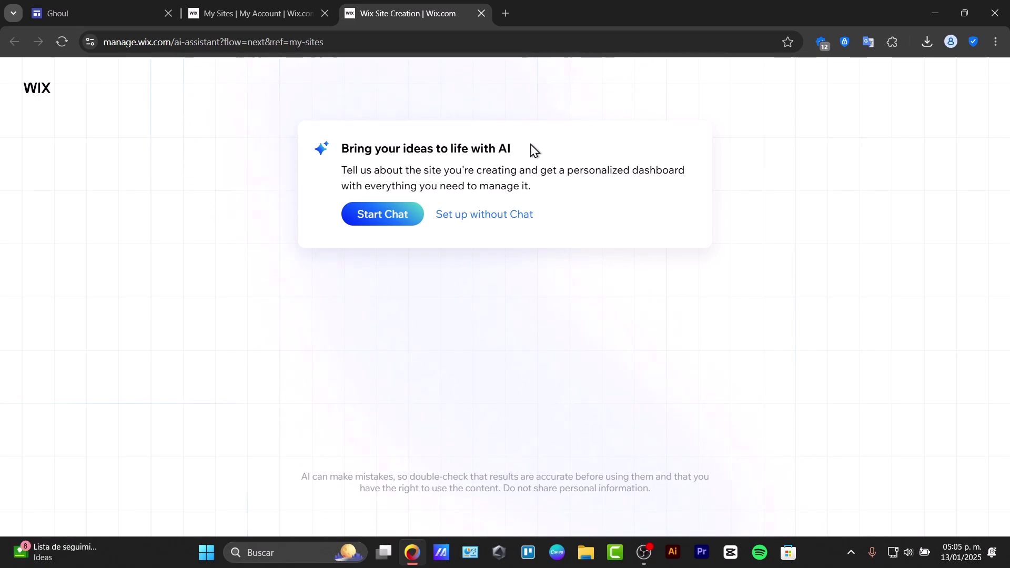
click(408, 224)
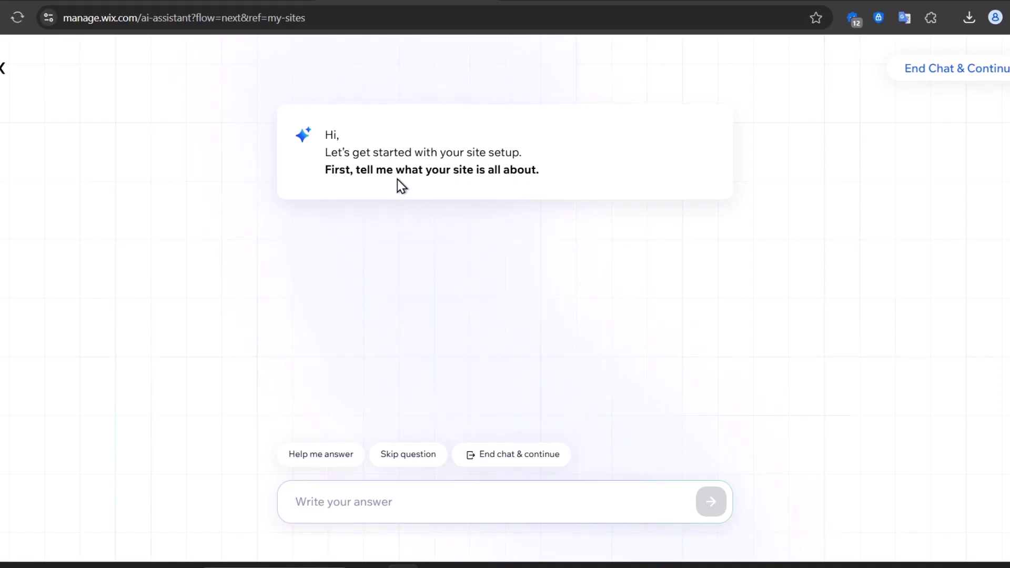
- Tell the assistant the site is a taxi booking website named Taxi Ghost
drag(397, 179, 539, 172)
click(463, 496)
text(Taxi booki)
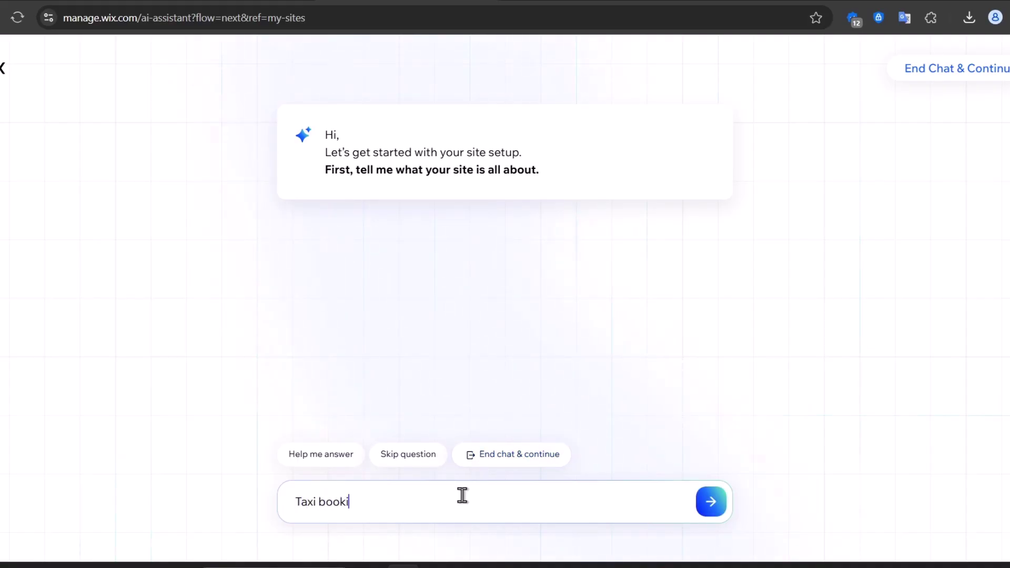
text(ebsit)
key(Return)
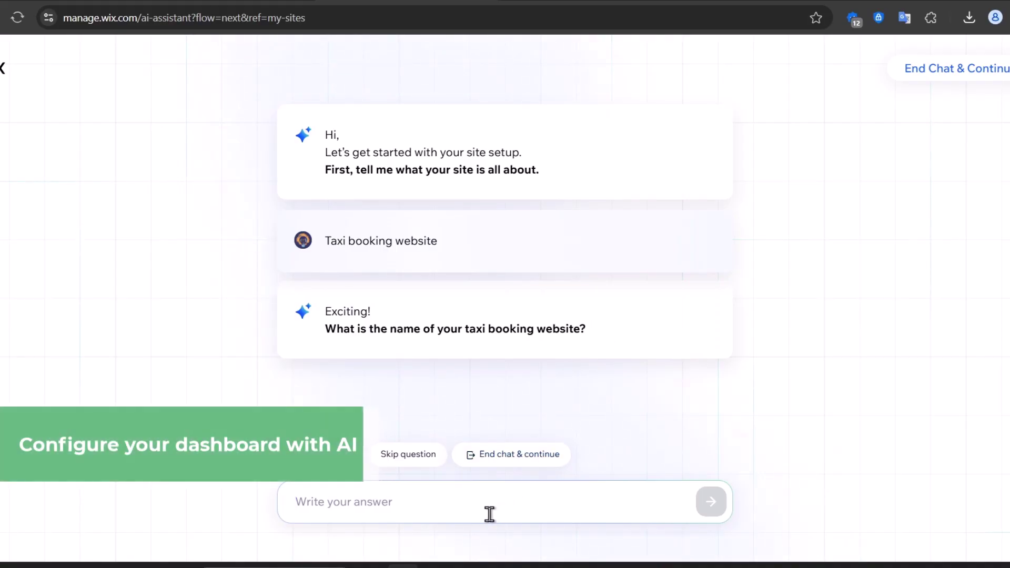
text(Gho)
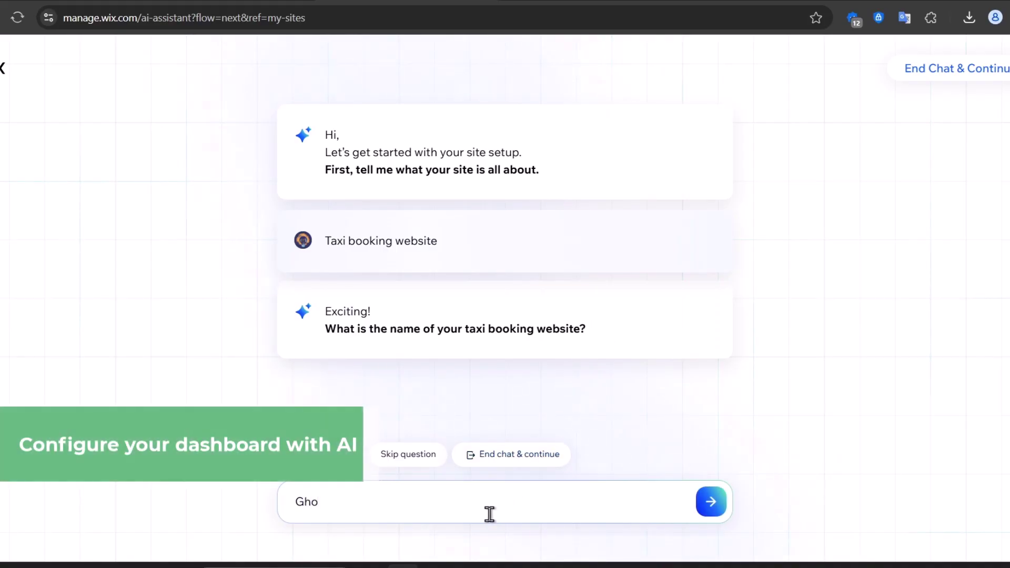
key(BackSpace)
key(BackSpace)
key(BackSpace)
text(Tac)
text(i Ghost)
key(Return)
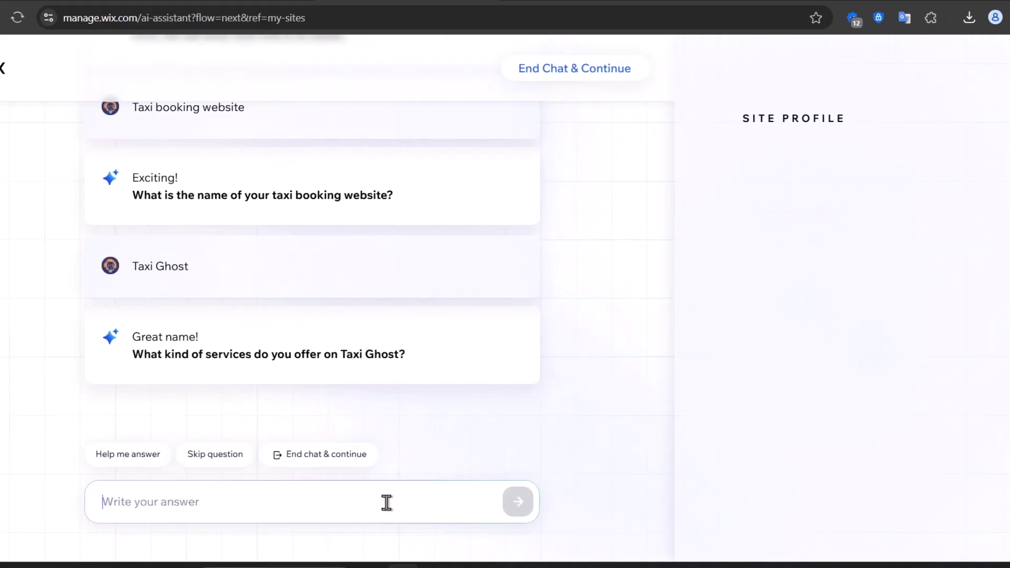
text(Taxi Drivers on Chicago, IL)
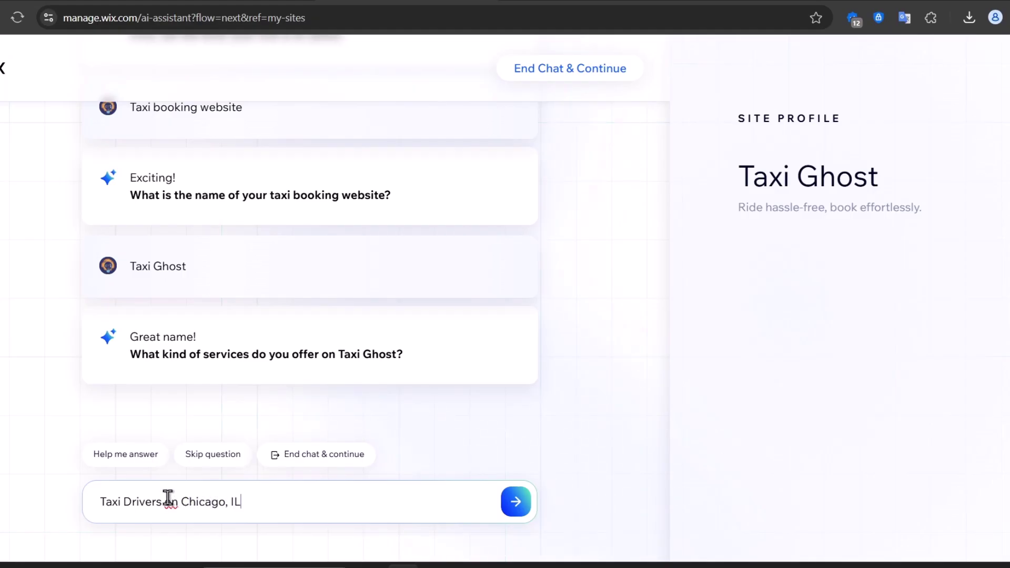
- Send the Chicago, IL taxi drivers answer, the 'integrate with a mobile app' goal and the business history
click(166, 502)
text(services)
click(521, 502)
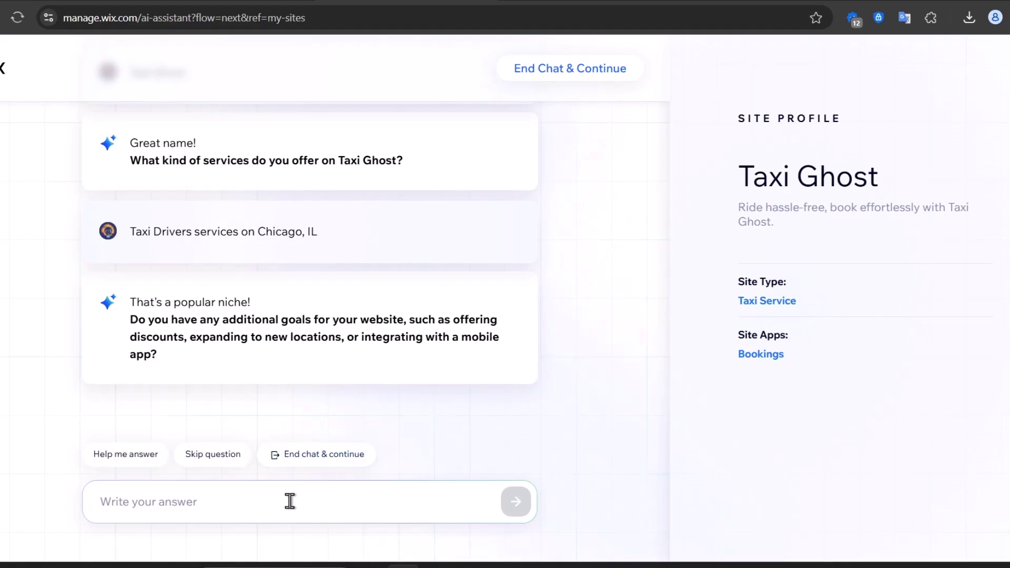
text(integrate with a mobile app)
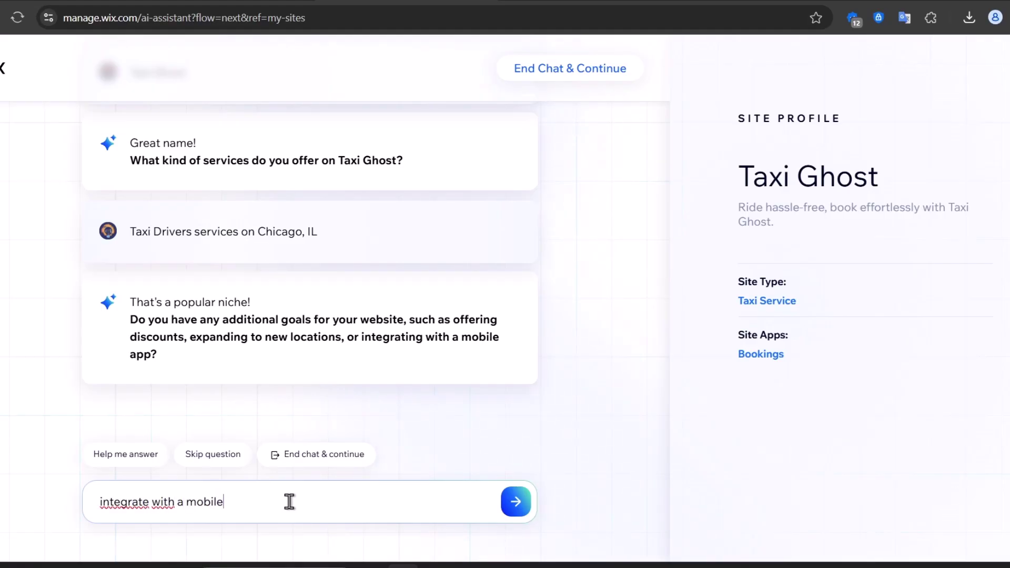
click(519, 496)
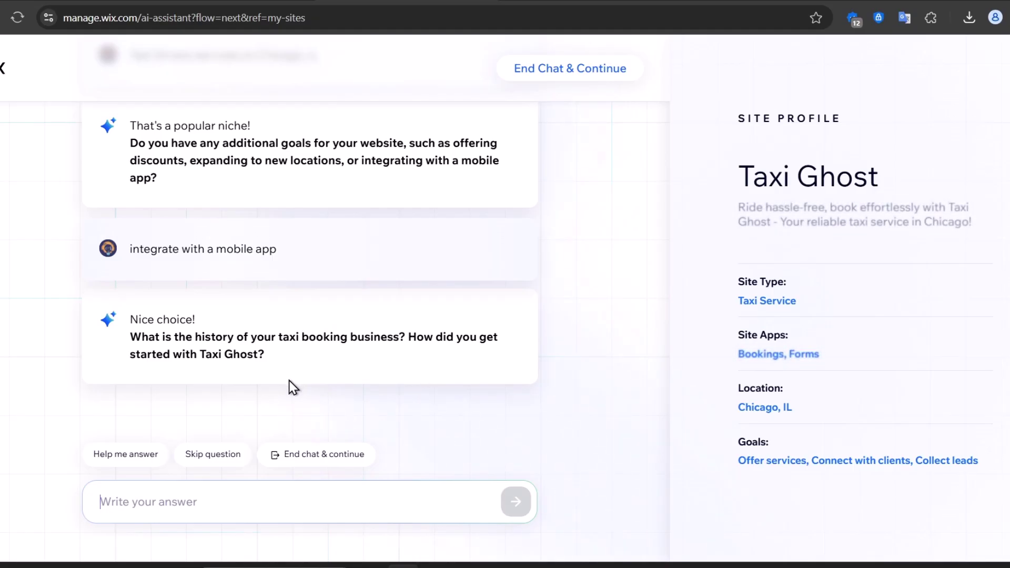
text(We started to do some pool car since 2018 until we decided to offer our own personal secure and trust services as drivers across Chicago IL)
key(Return)
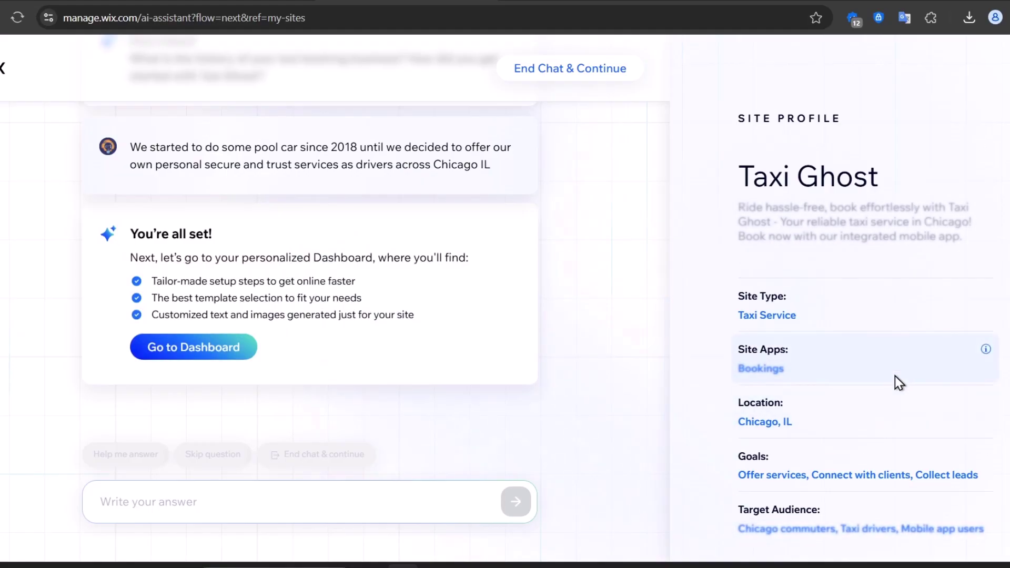
scroll(808, 368, down, 2)
scroll(846, 233, down, 1)
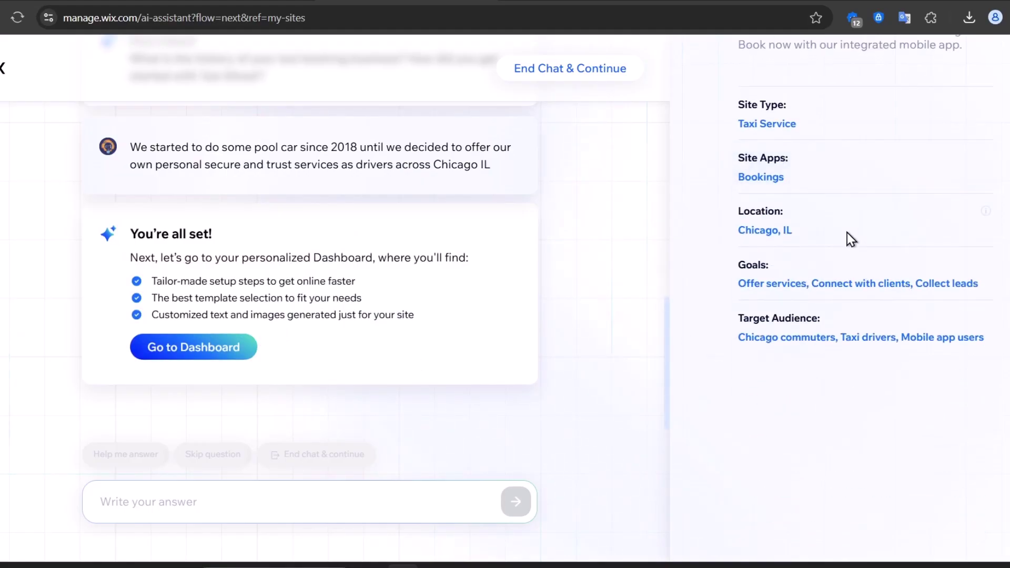
scroll(890, 299, up, 3)
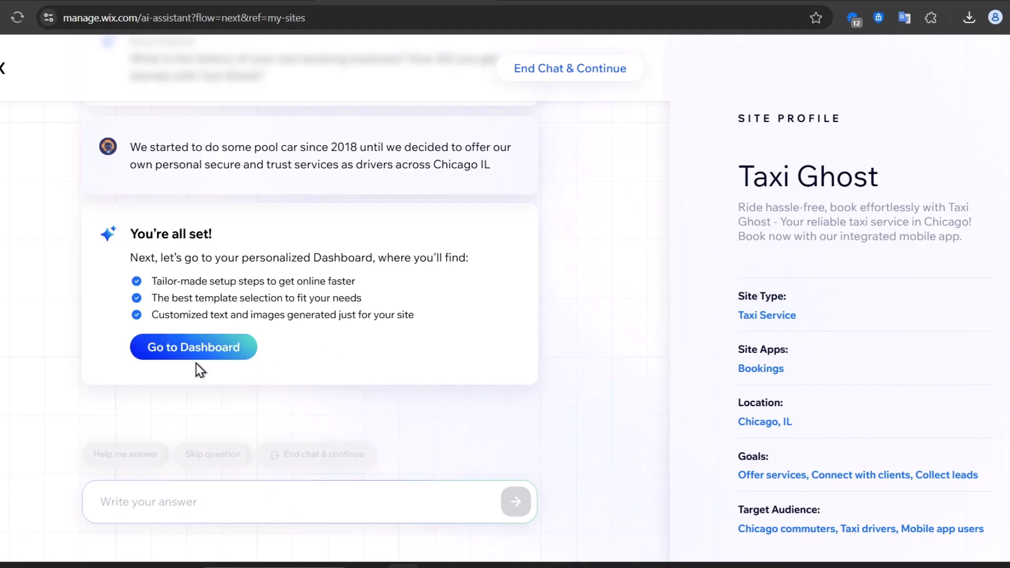
- Go to the Taxi Ghost dashboard and clear the suggested taxighostride.com domain
click(191, 349)
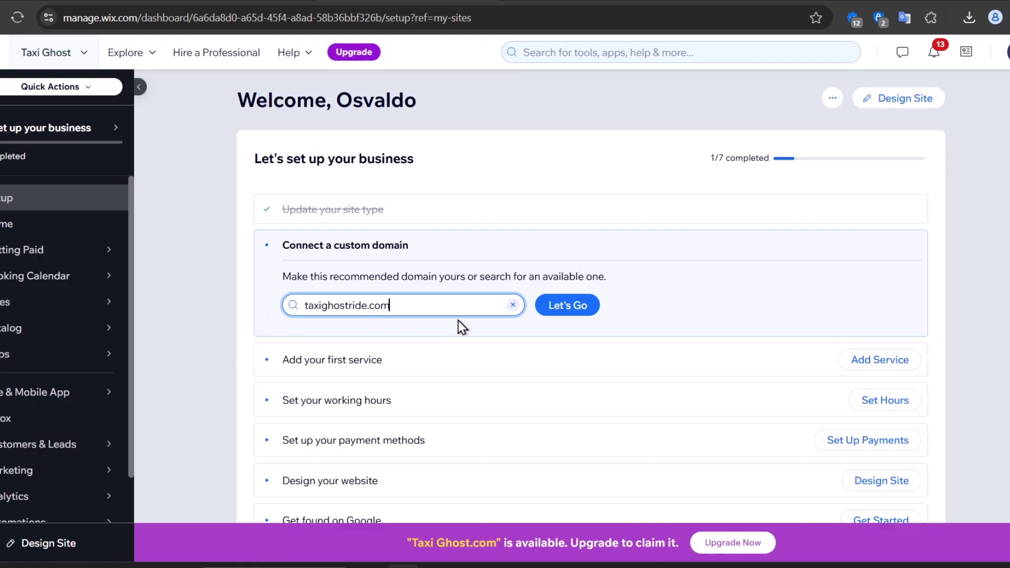
click(512, 304)
click(709, 300)
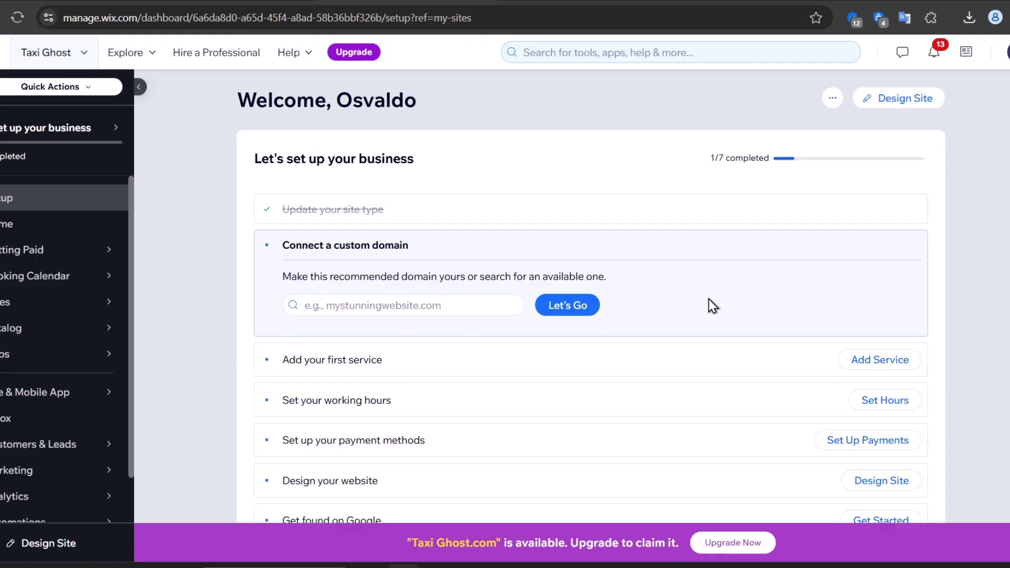
scroll(566, 335, down, 1)
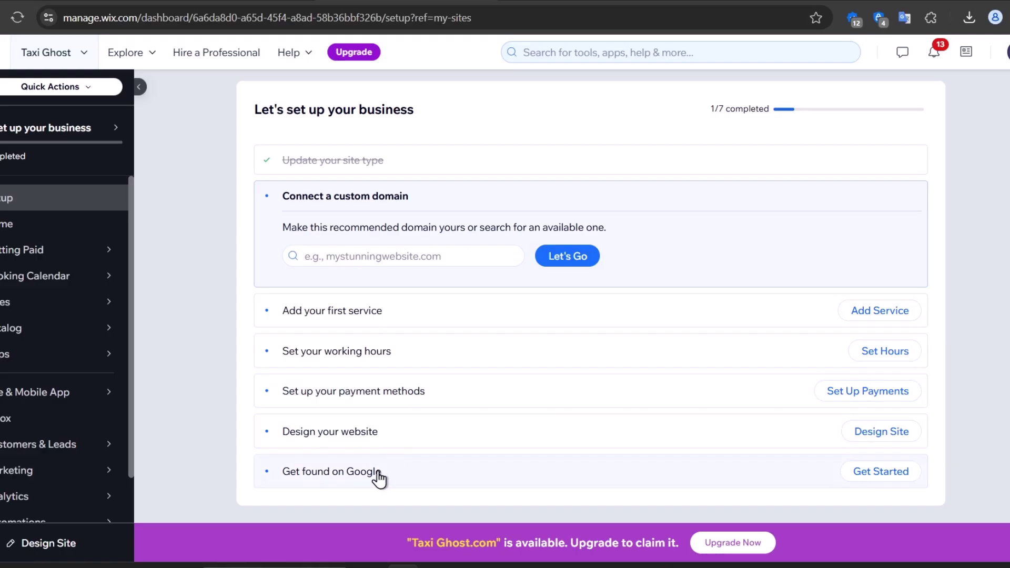
- Check Pool Car Service's availability schedule and open the service for editing
click(399, 316)
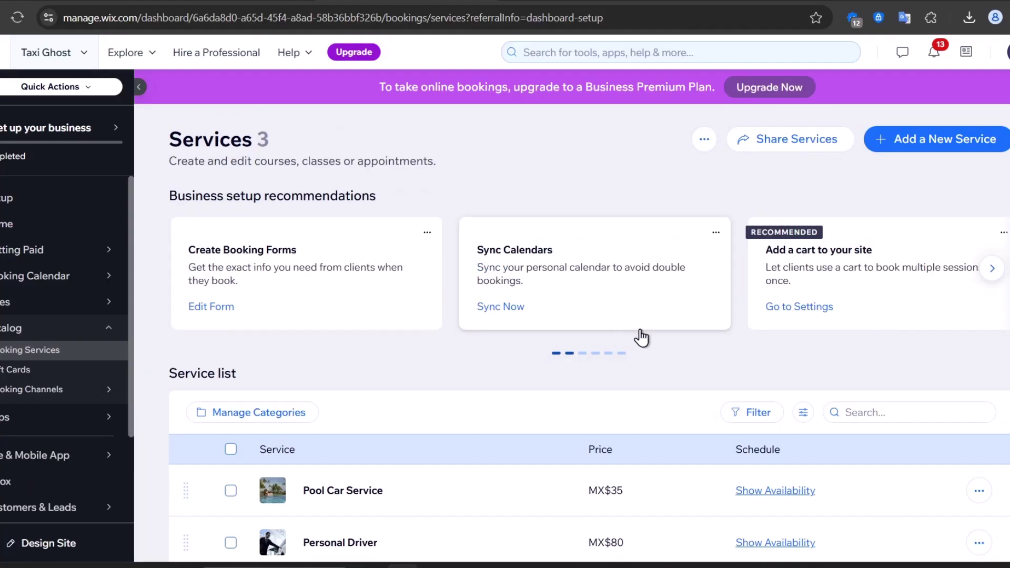
scroll(640, 336, down, 2)
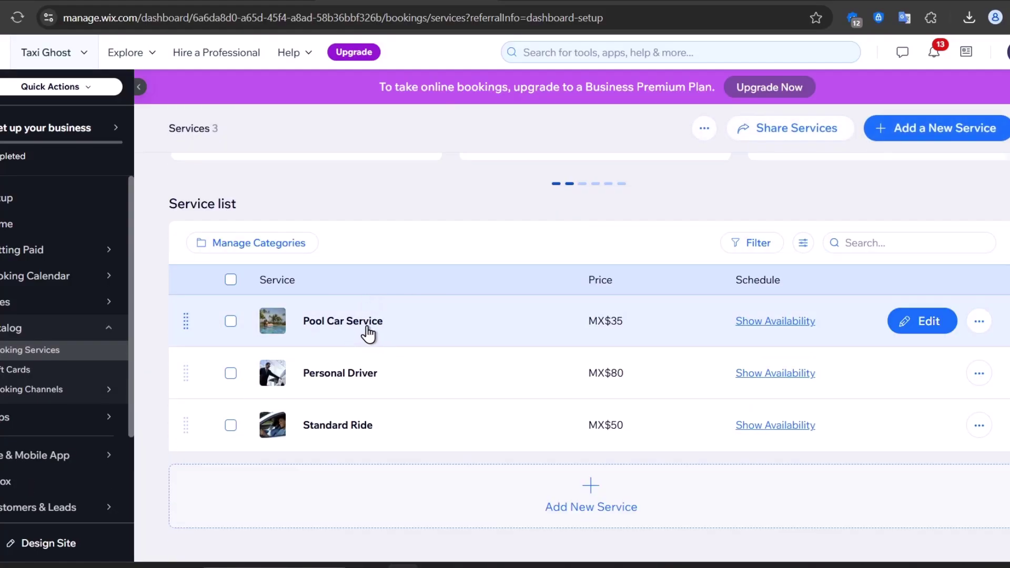
mouse_move(473, 490)
click(792, 322)
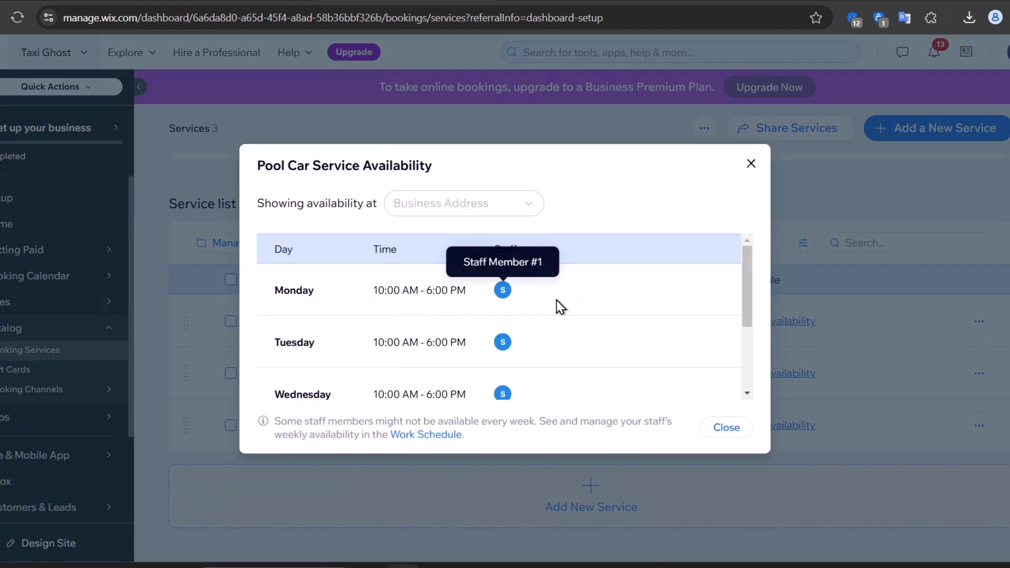
scroll(556, 304, down, 2)
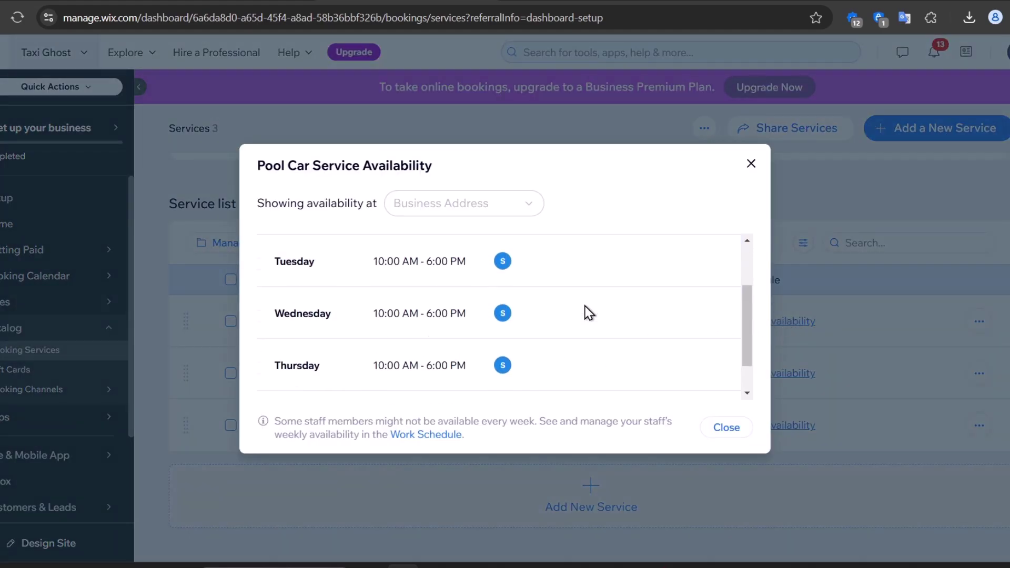
click(718, 427)
click(899, 324)
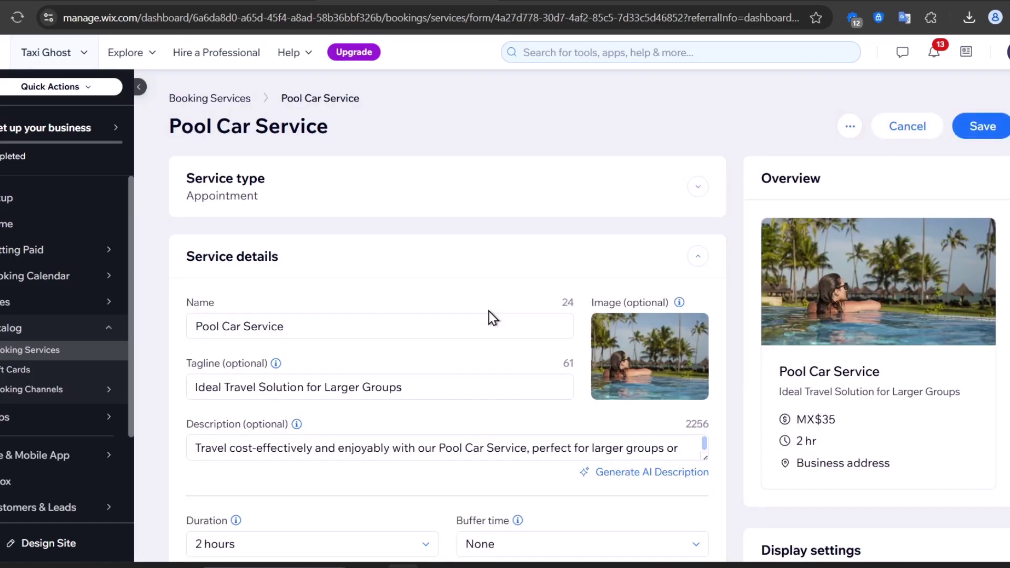
scroll(486, 314, down, 3)
scroll(486, 314, up, 3)
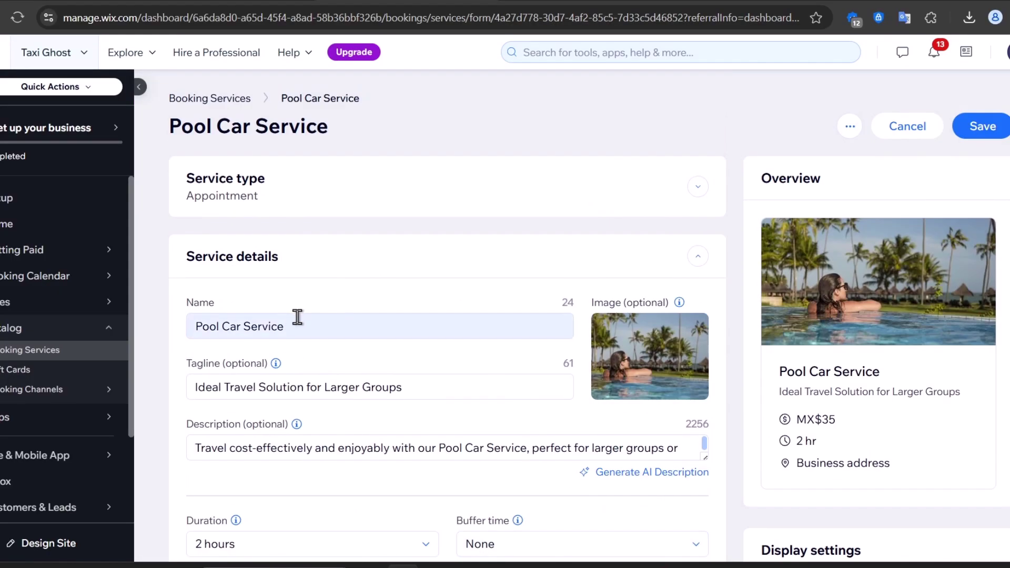
mouse_move(650, 356)
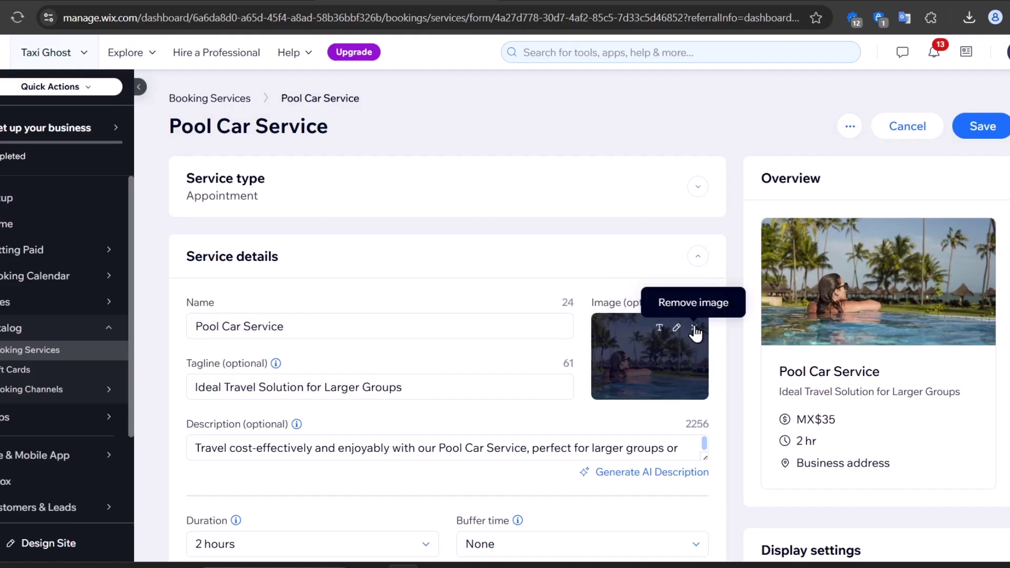
- Replace the service image with a steering wheel stock photo found by searching 'car'
click(694, 333)
click(661, 377)
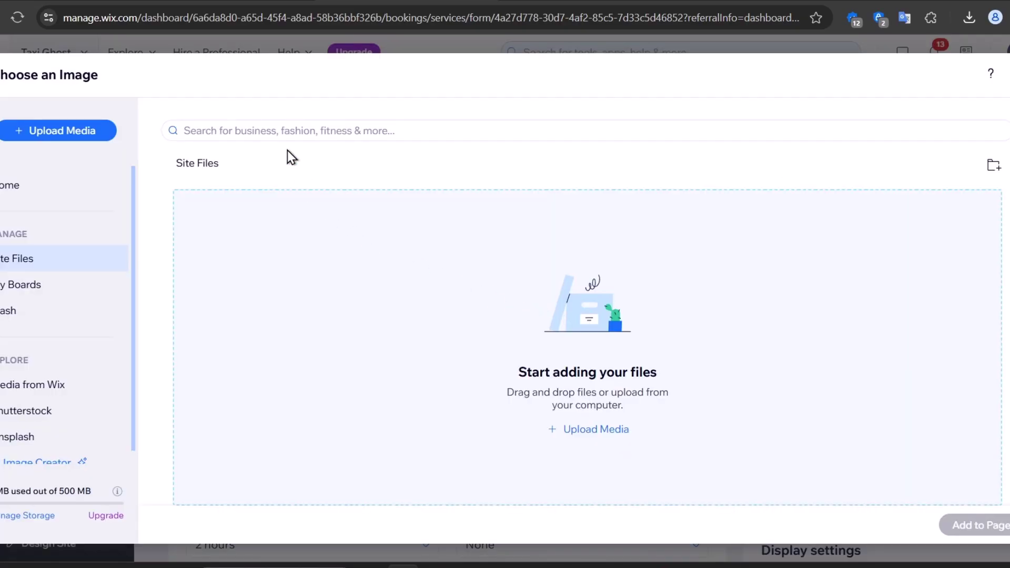
click(61, 387)
text(ca)
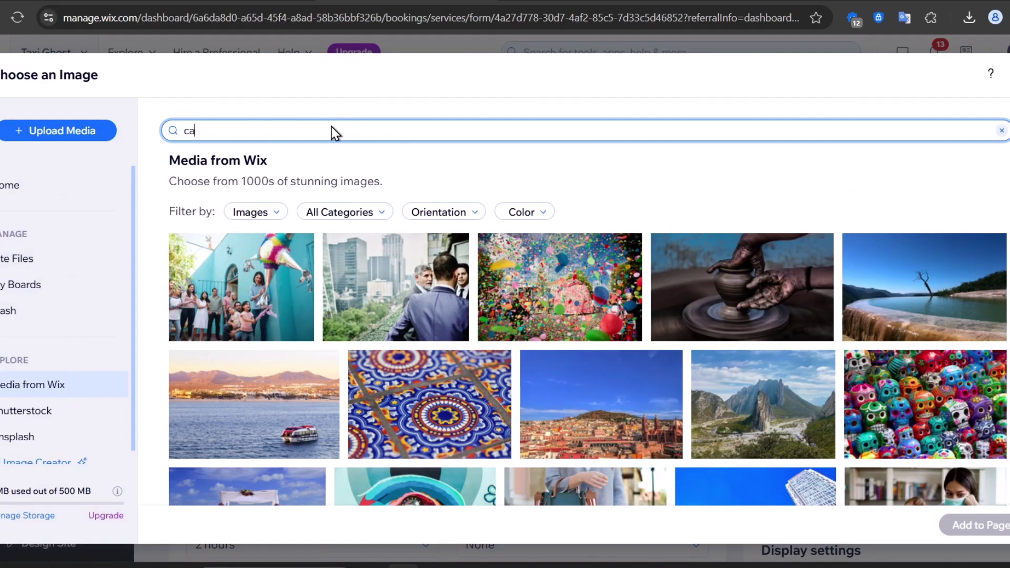
text(r)
key(Return)
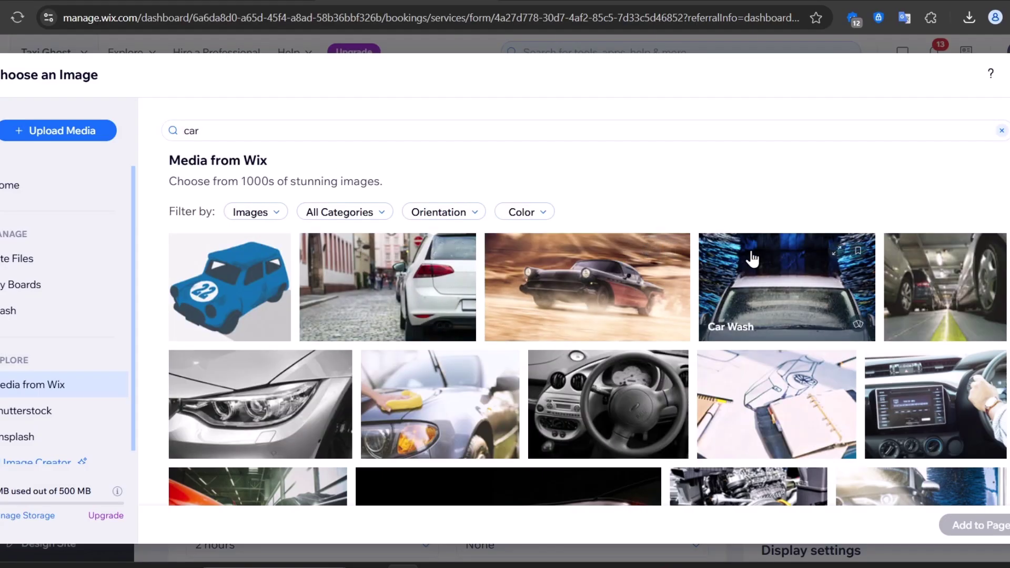
click(606, 393)
click(978, 526)
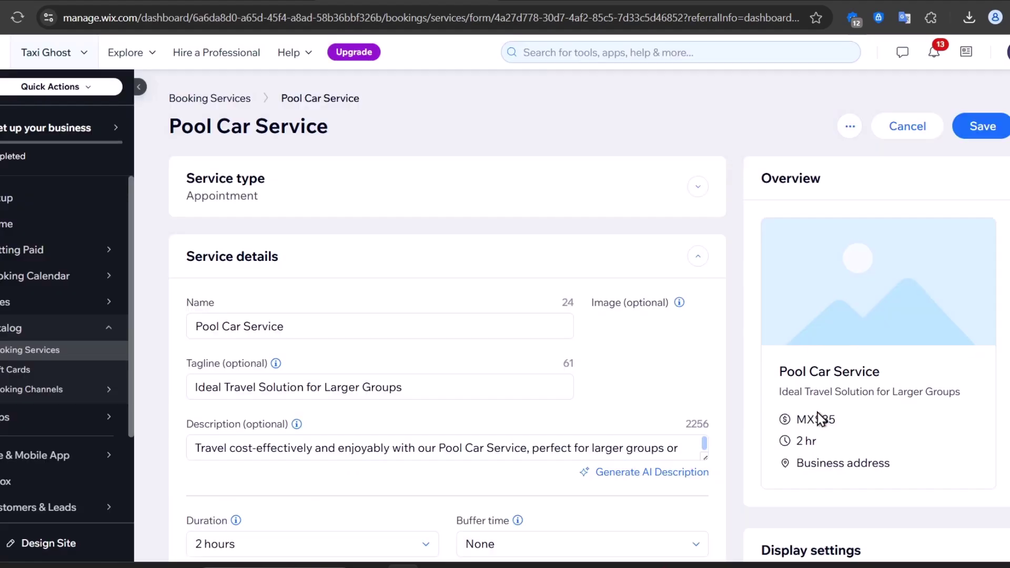
- Rename the service Standard Plan with a 30-minute duration and 5-minute buffer, and save it
triple_click(316, 326)
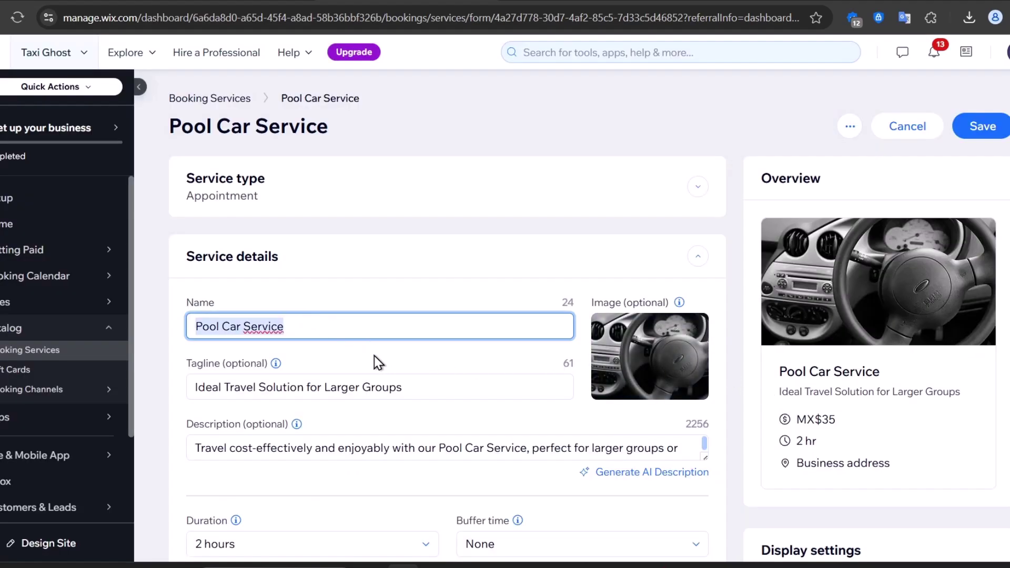
text(Standar)
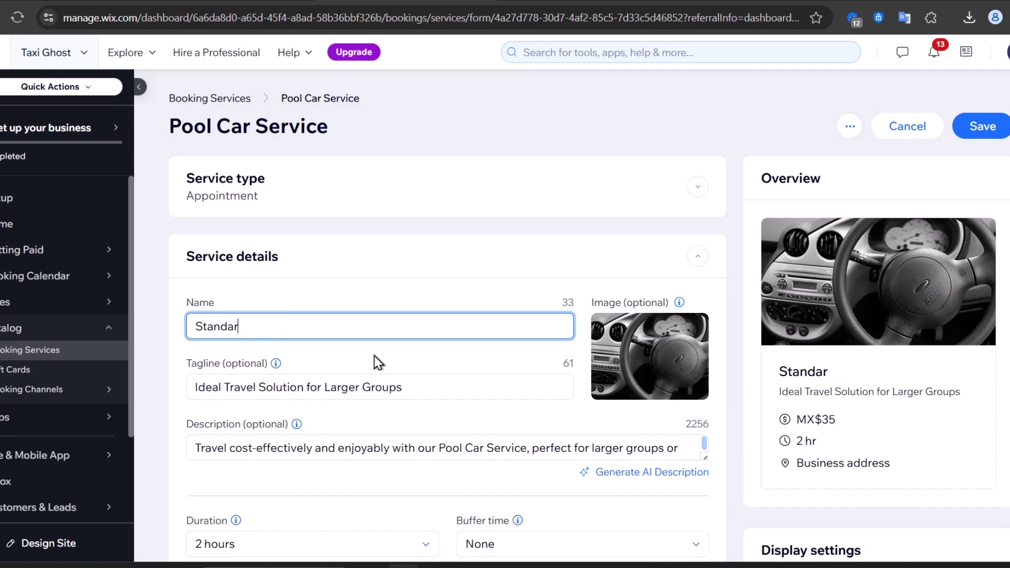
text(t Plan)
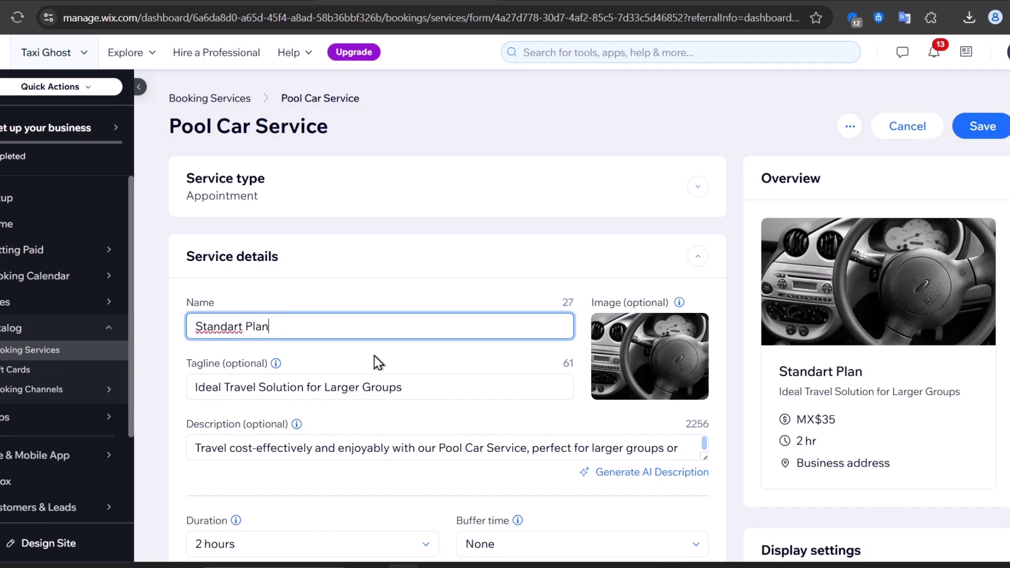
key(BackSpace)
key(BackSpace)
key(BackSpace)
key(BackSpace)
key(BackSpace)
key(BackSpace)
text(d Plan)
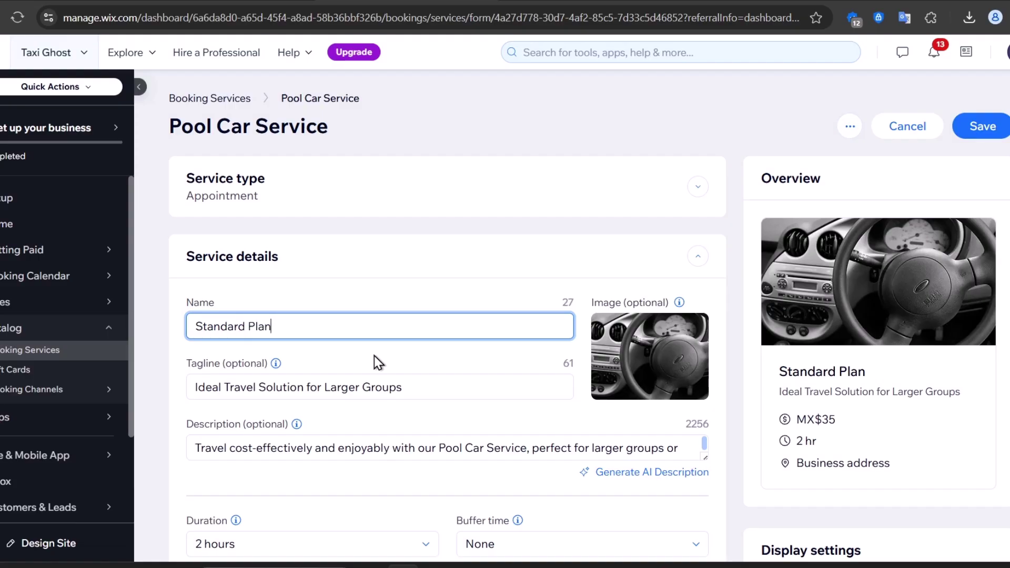
scroll(384, 372, down, 3)
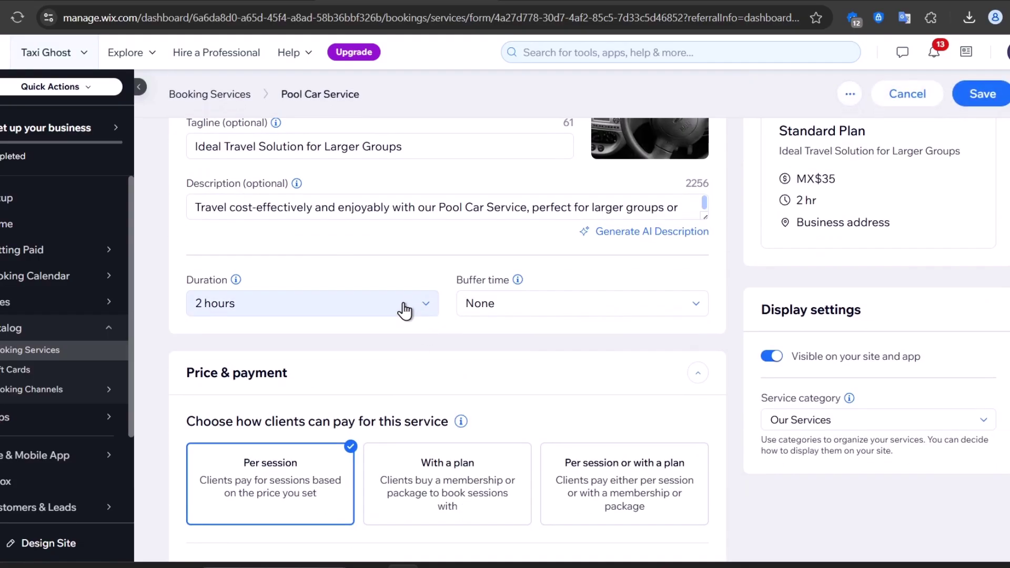
click(379, 311)
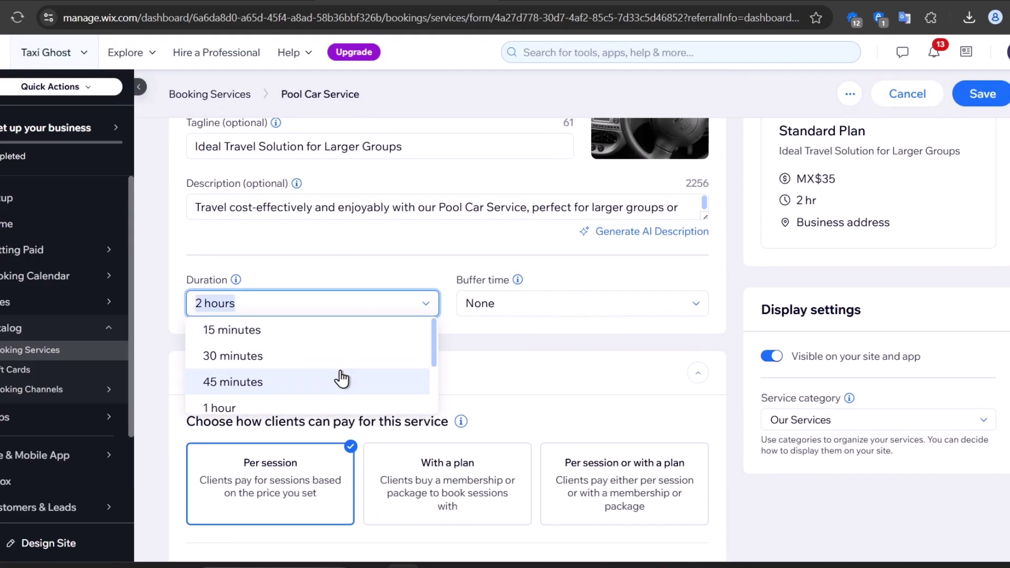
click(327, 357)
click(507, 300)
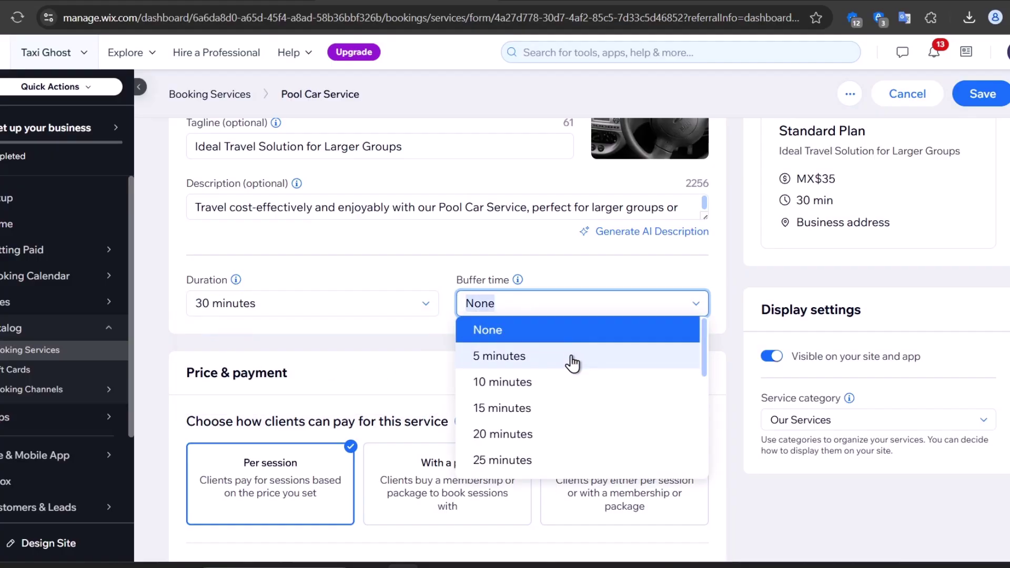
click(570, 358)
scroll(403, 419, down, 3)
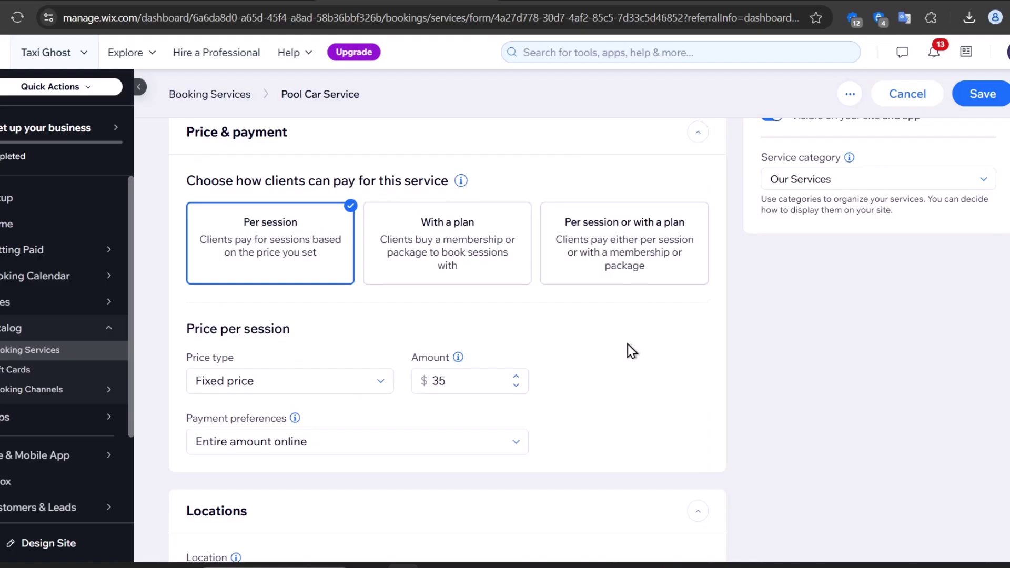
scroll(419, 399, down, 3)
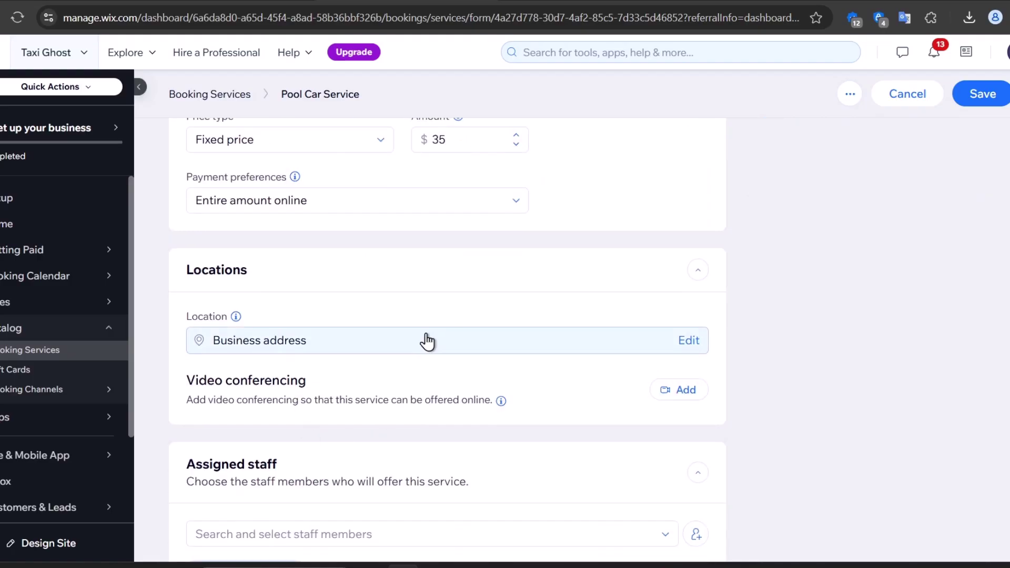
scroll(365, 343, down, 3)
scroll(365, 343, up, 15)
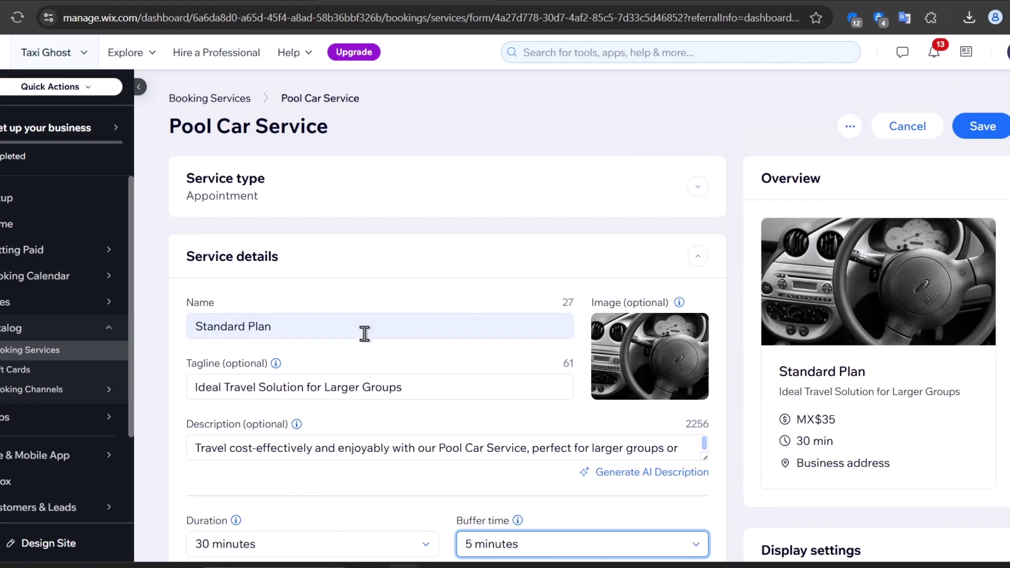
scroll(363, 334, down, 3)
scroll(549, 390, up, 3)
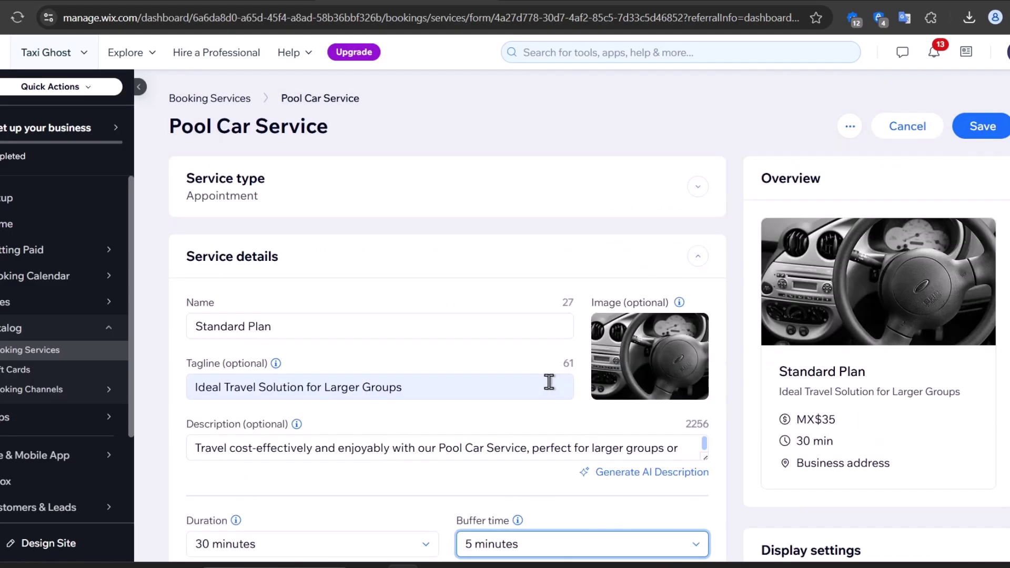
click(998, 128)
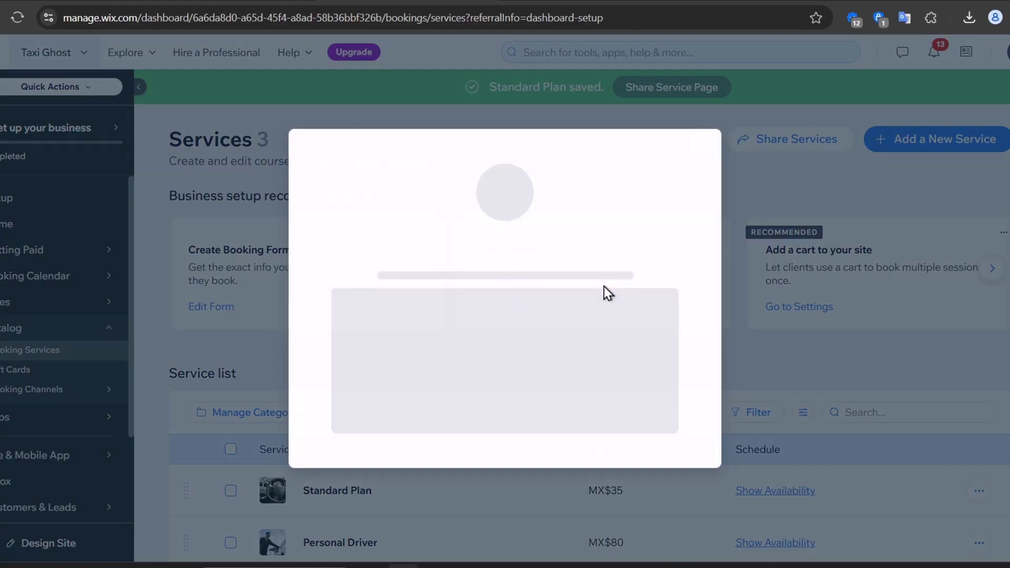
- Add a new service from the Private Car Pickup template and attempt to save it
click(703, 123)
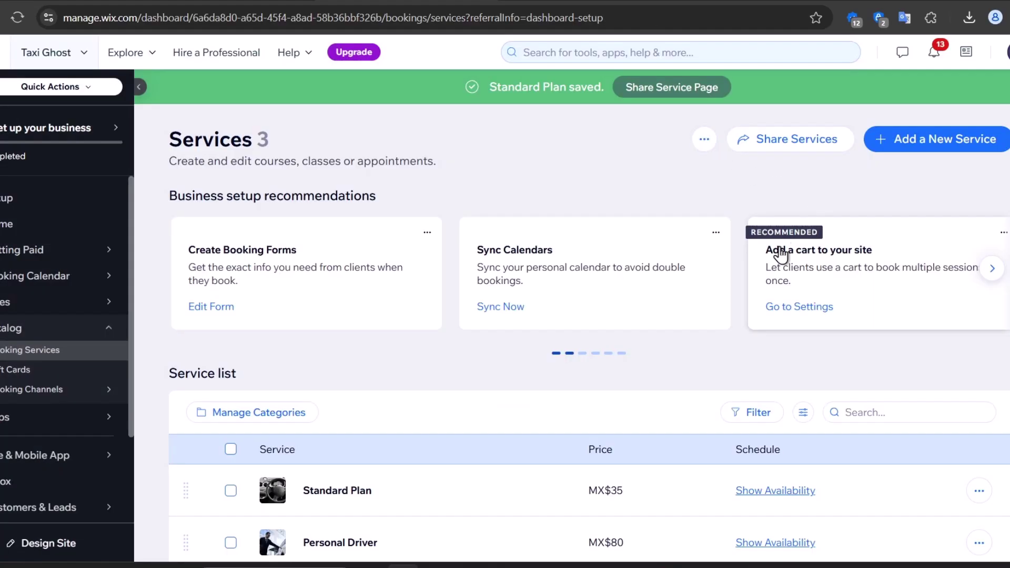
click(900, 146)
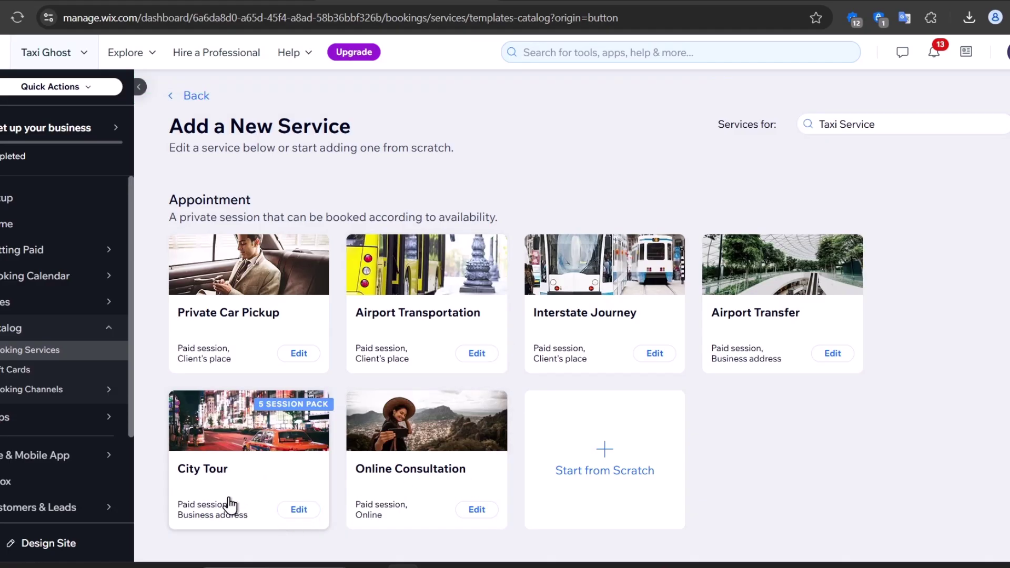
click(215, 294)
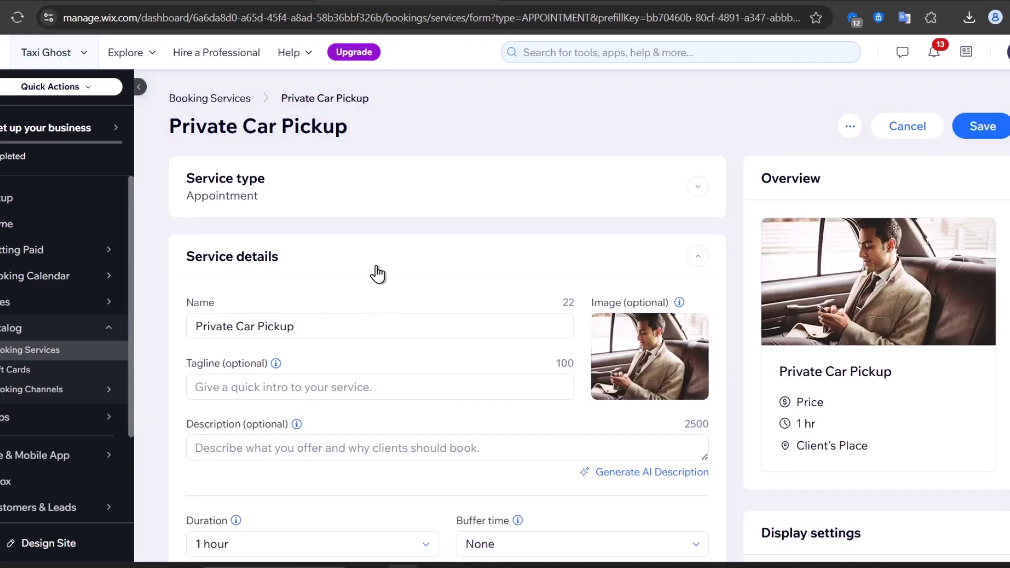
scroll(459, 349, down, 3)
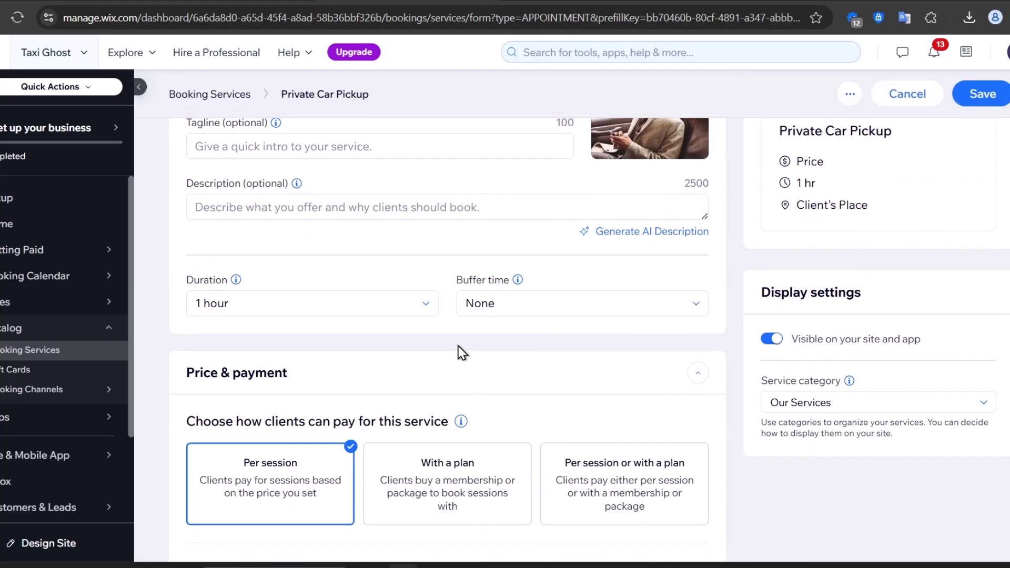
scroll(460, 353, up, 3)
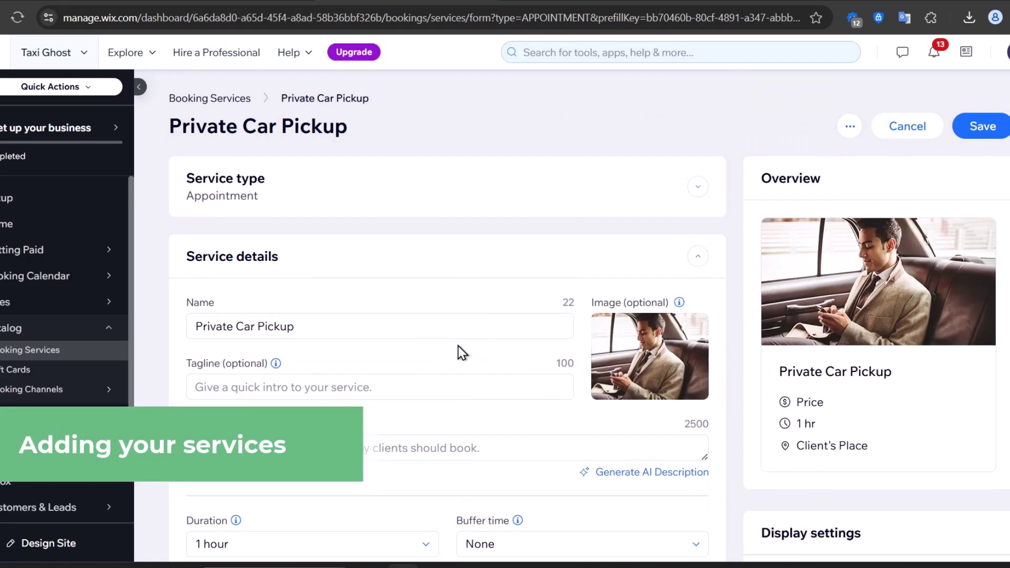
click(999, 139)
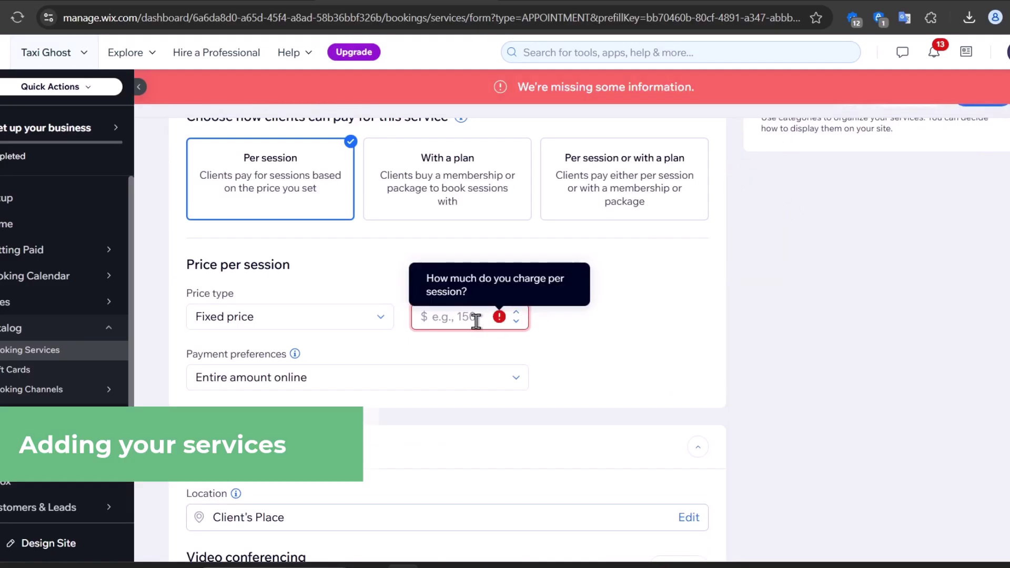
- Set the Private Car Pickup price type to Free and save the service
click(339, 319)
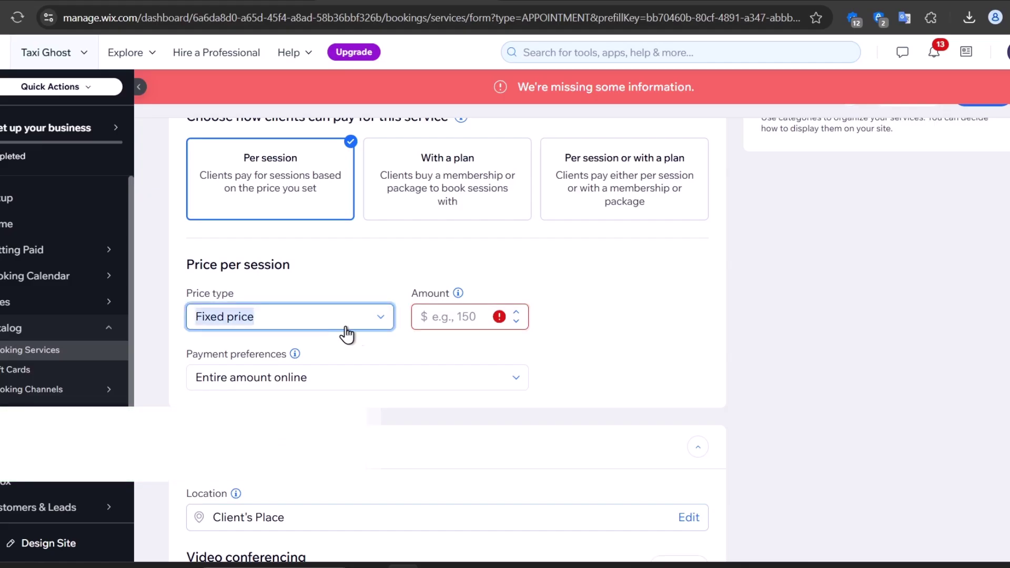
click(389, 318)
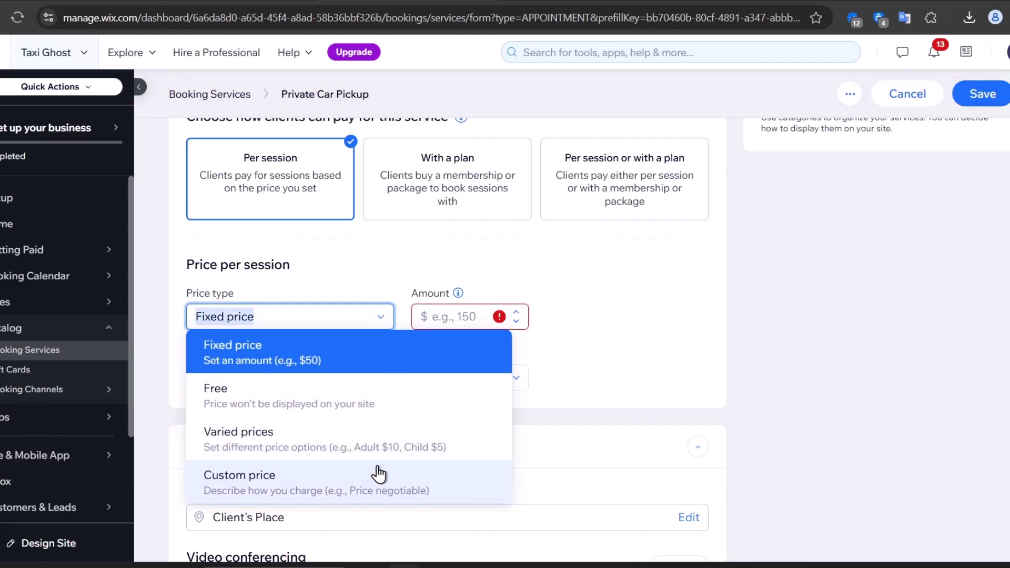
click(374, 449)
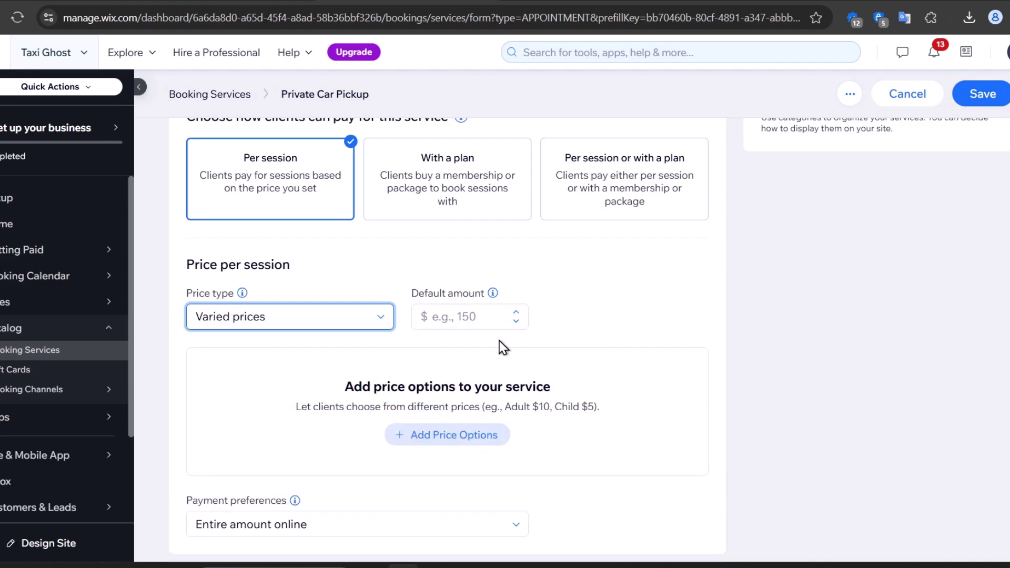
click(480, 316)
click(312, 320)
click(308, 404)
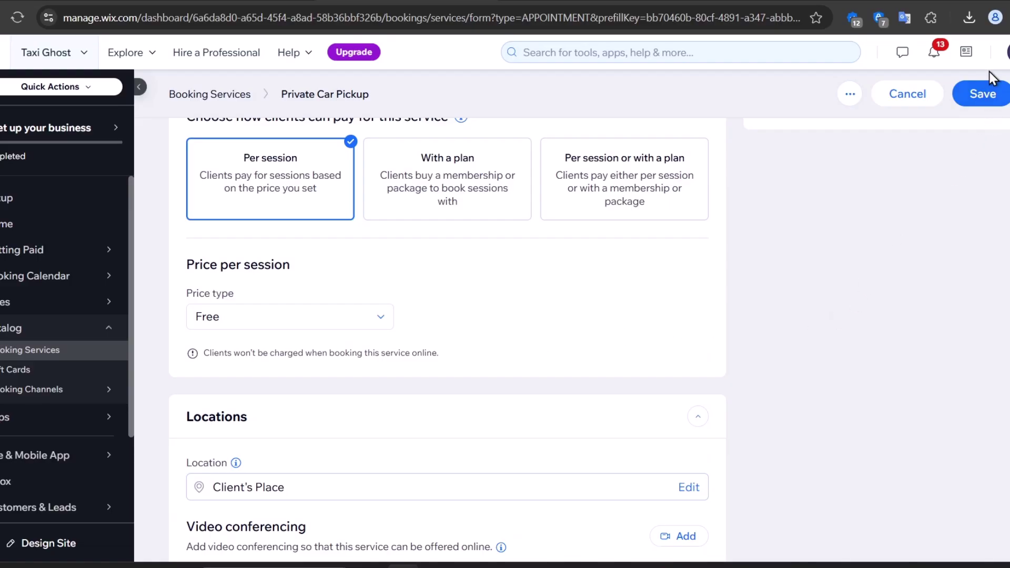
click(978, 93)
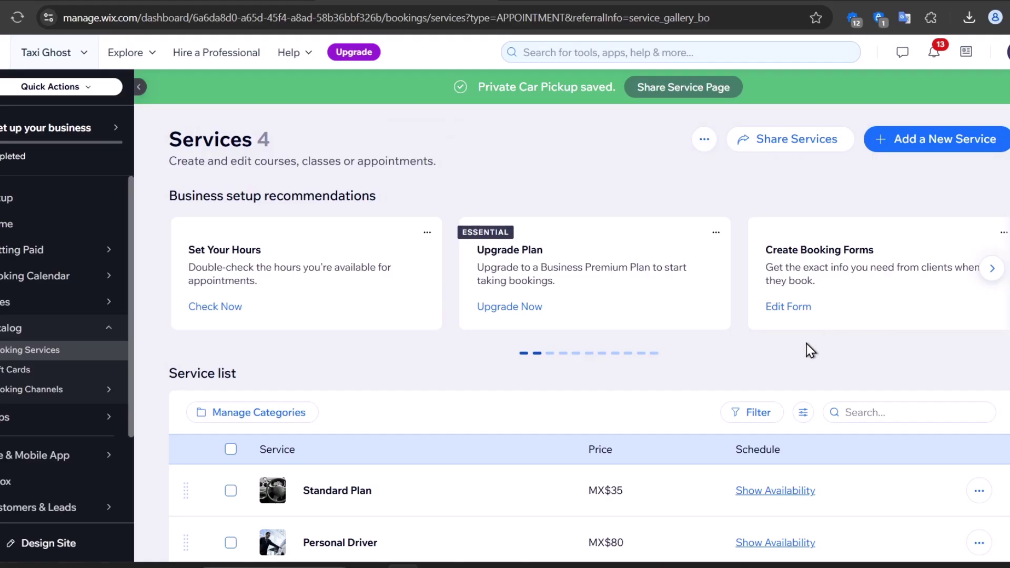
scroll(806, 344, down, 3)
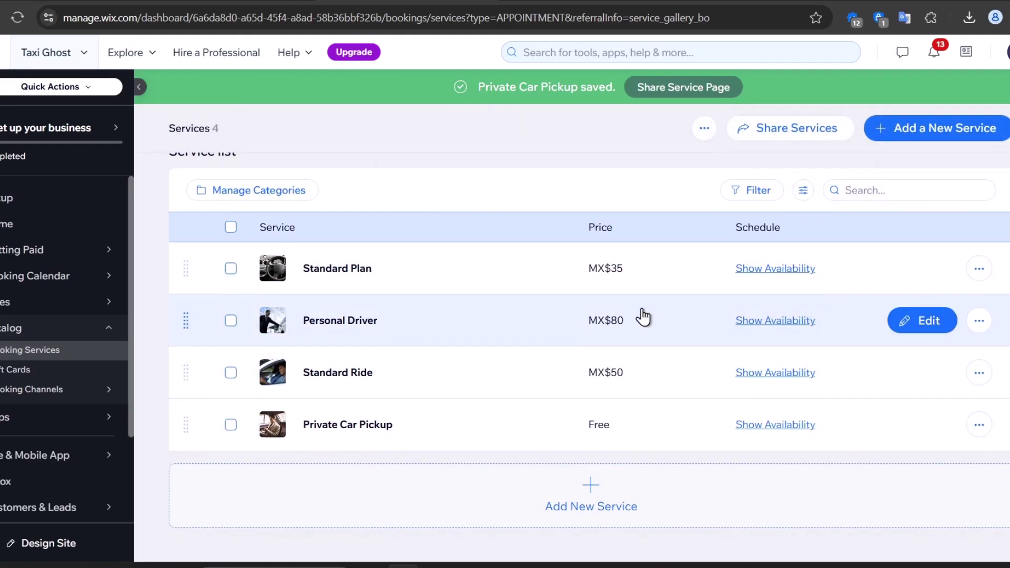
scroll(604, 273, up, 3)
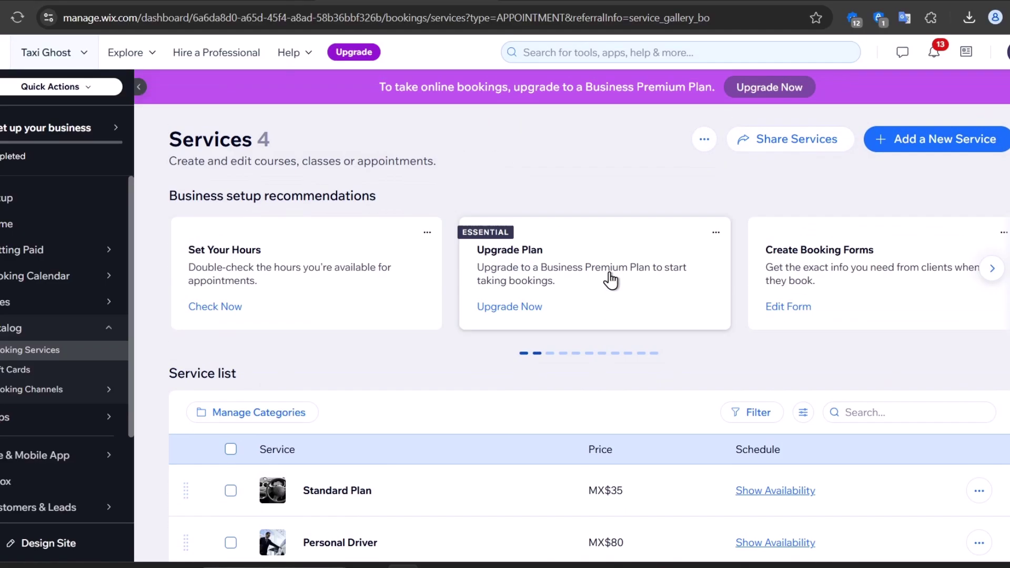
- Set Monday–Friday working hours to 10:00 AM–8:00 PM and go to payments setup
click(23, 199)
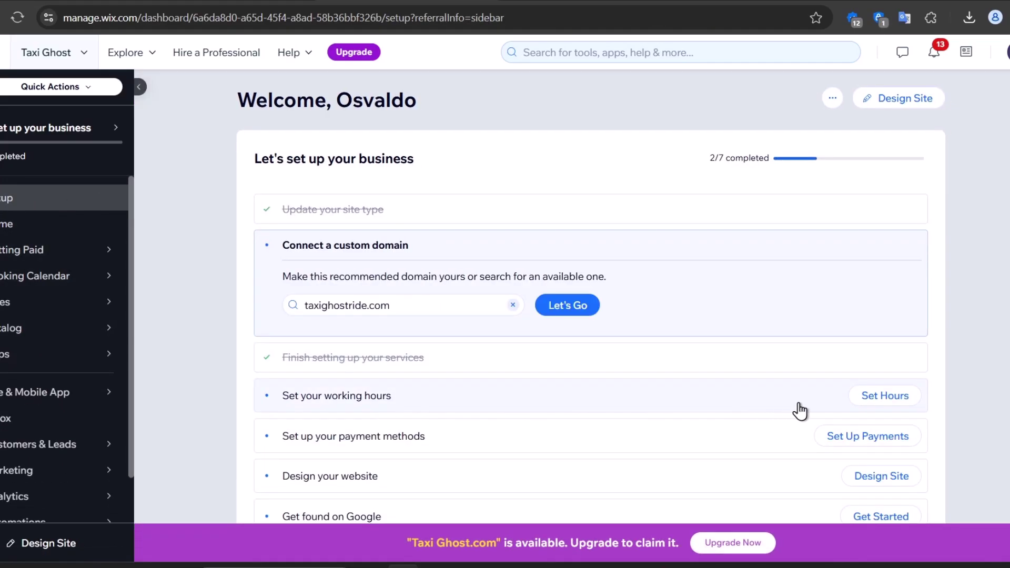
click(880, 397)
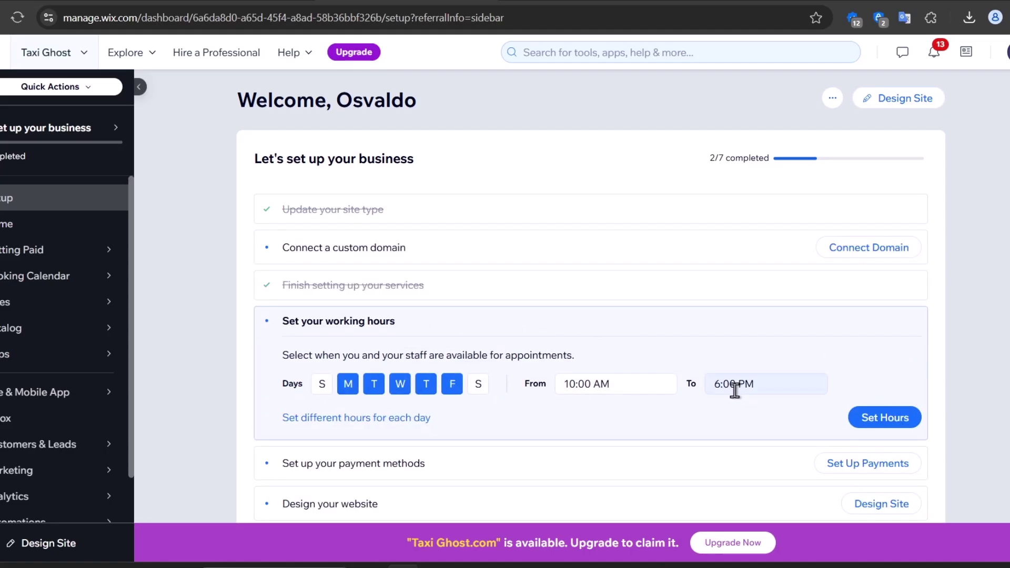
click(718, 383)
scroll(784, 492, down, 3)
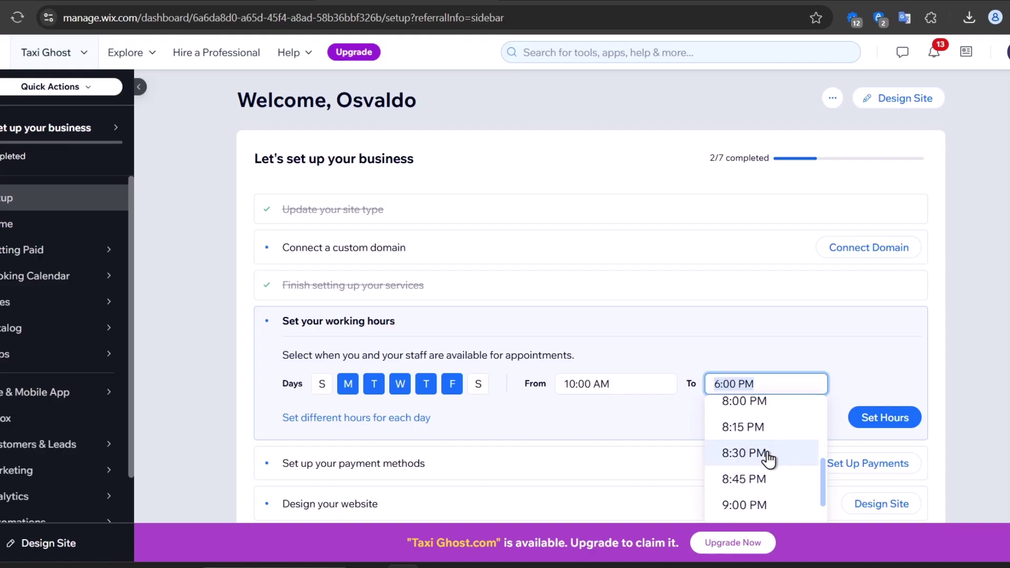
click(746, 407)
click(895, 419)
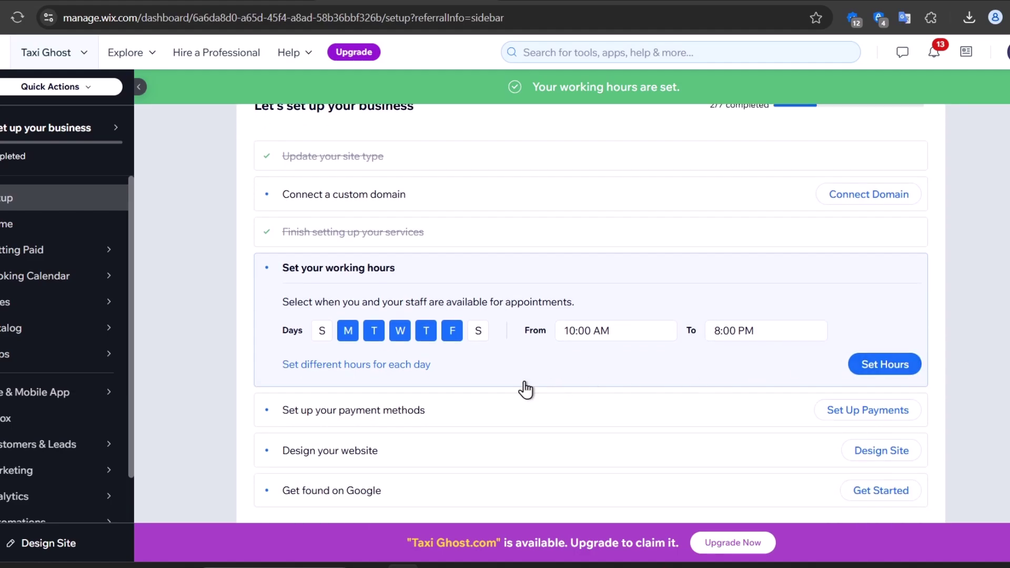
click(868, 410)
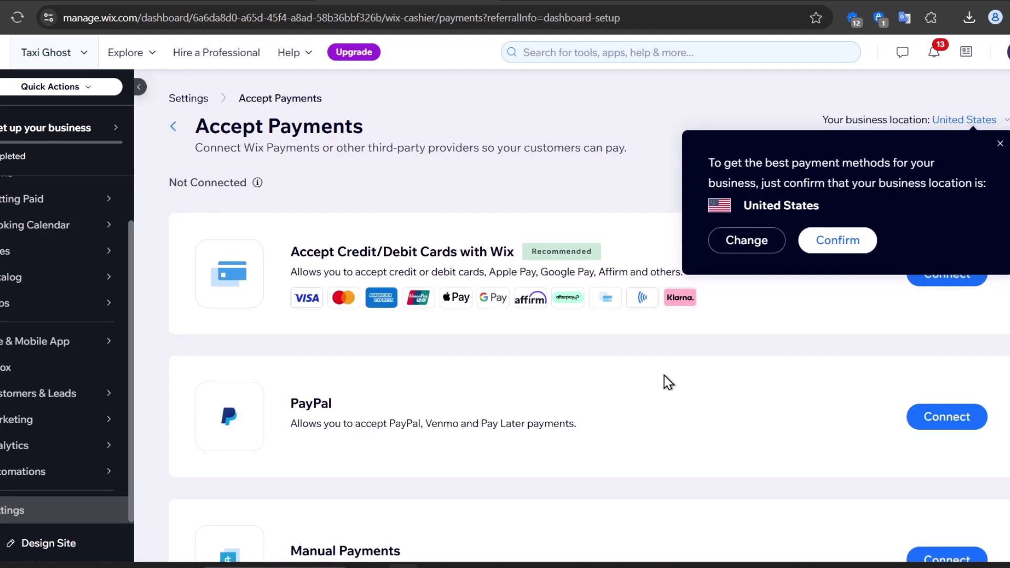
- Connect Manual Payments with cash-and-online-transfer-only instructions and return to the setup overview
click(841, 238)
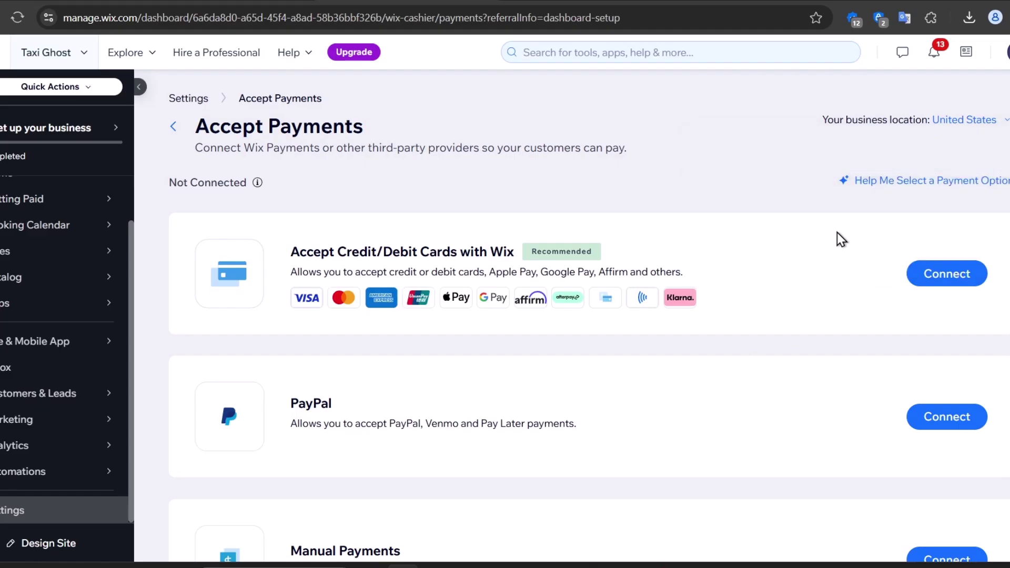
drag(335, 254, 546, 253)
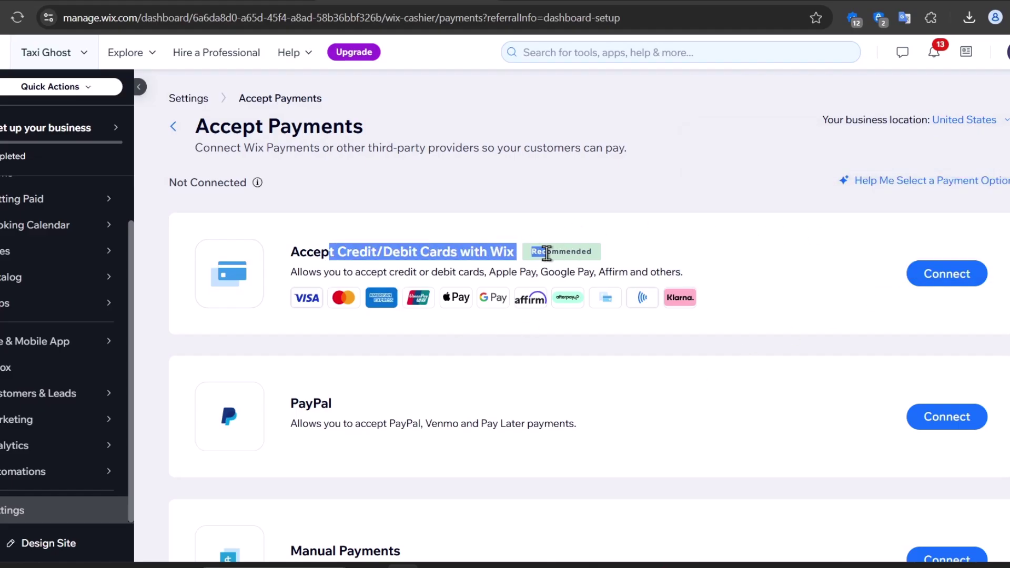
scroll(948, 297, down, 2)
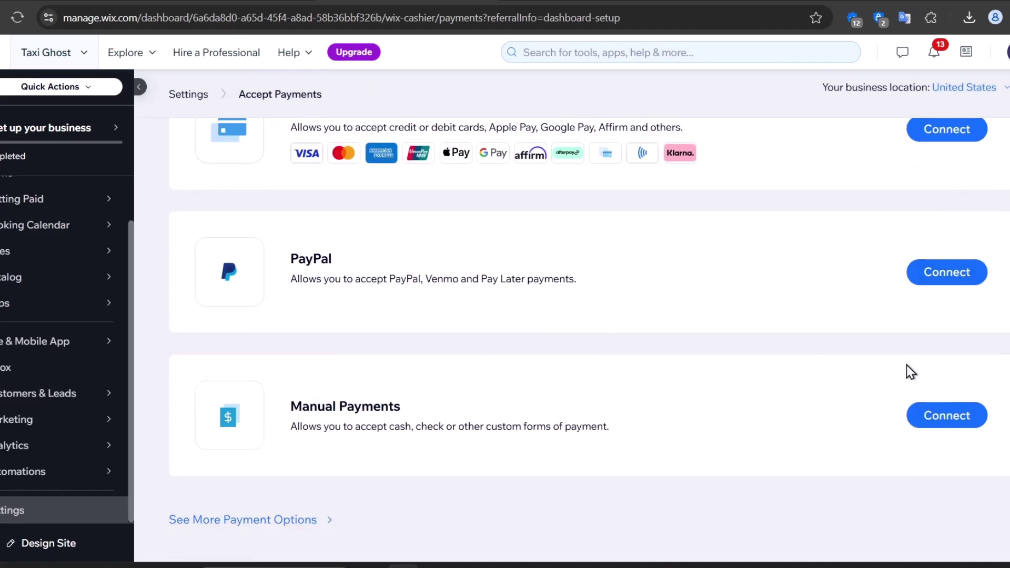
click(946, 416)
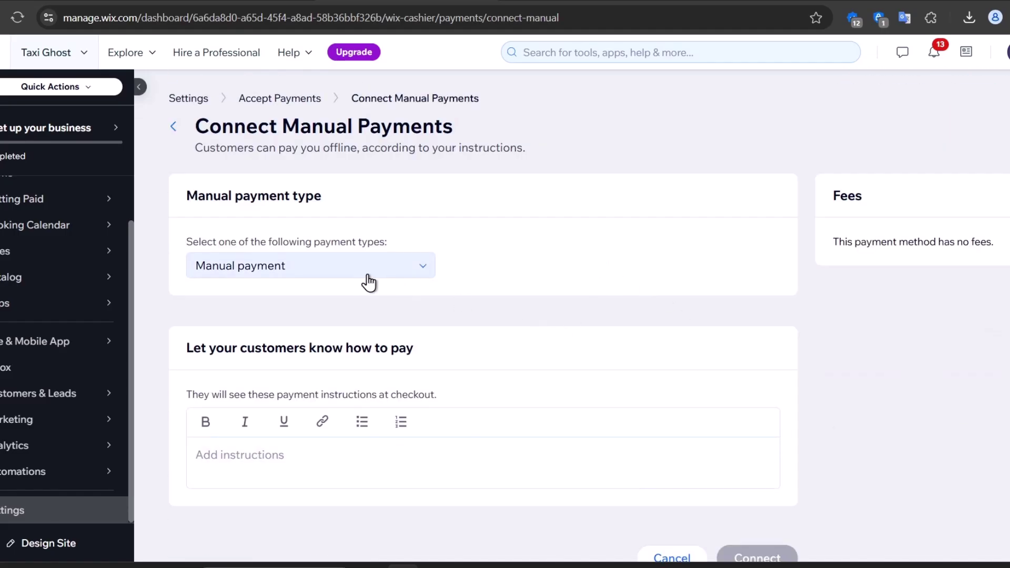
click(406, 471)
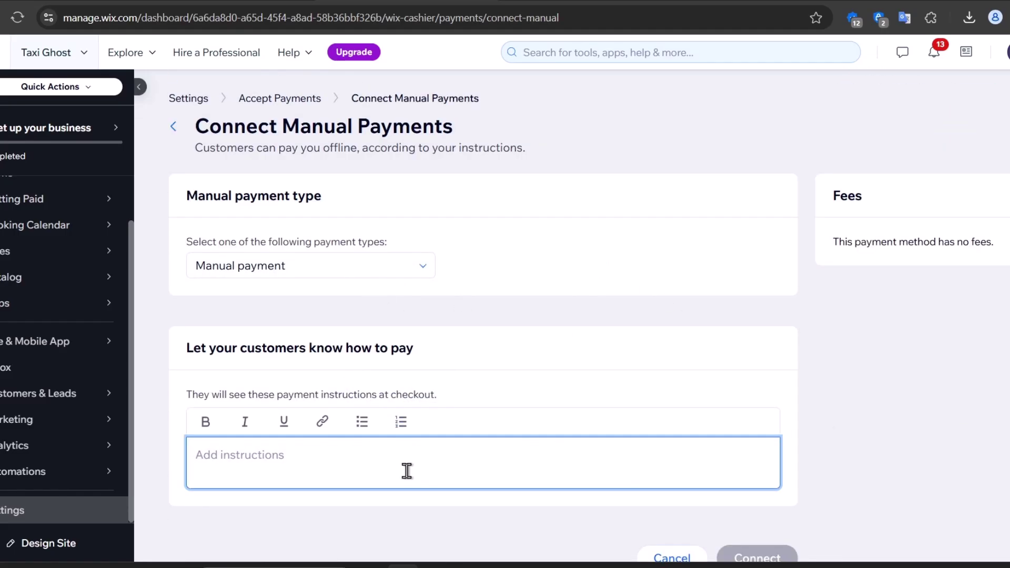
text(I only do cash and online transfers at the moment.)
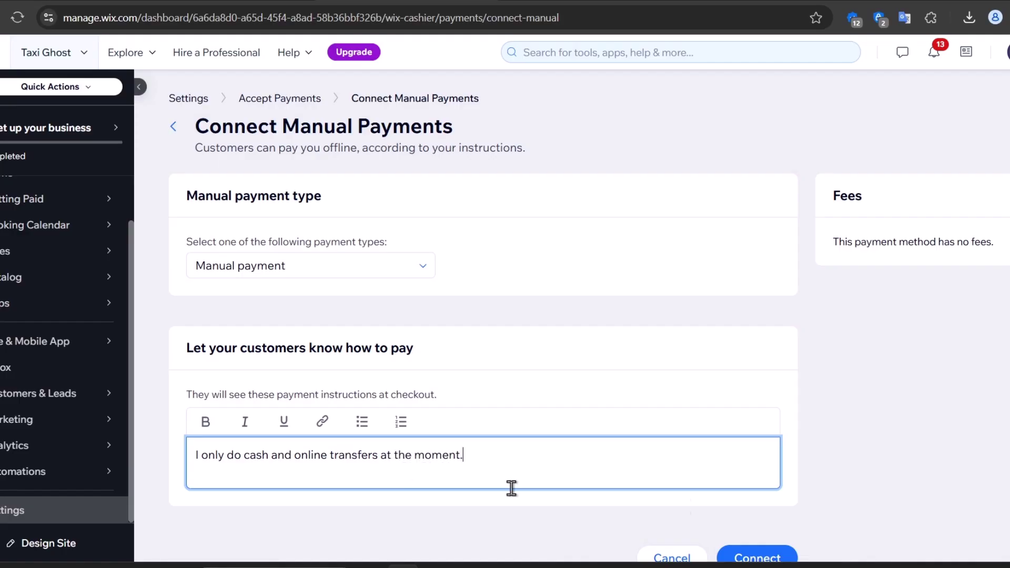
scroll(778, 501, down, 1)
click(772, 517)
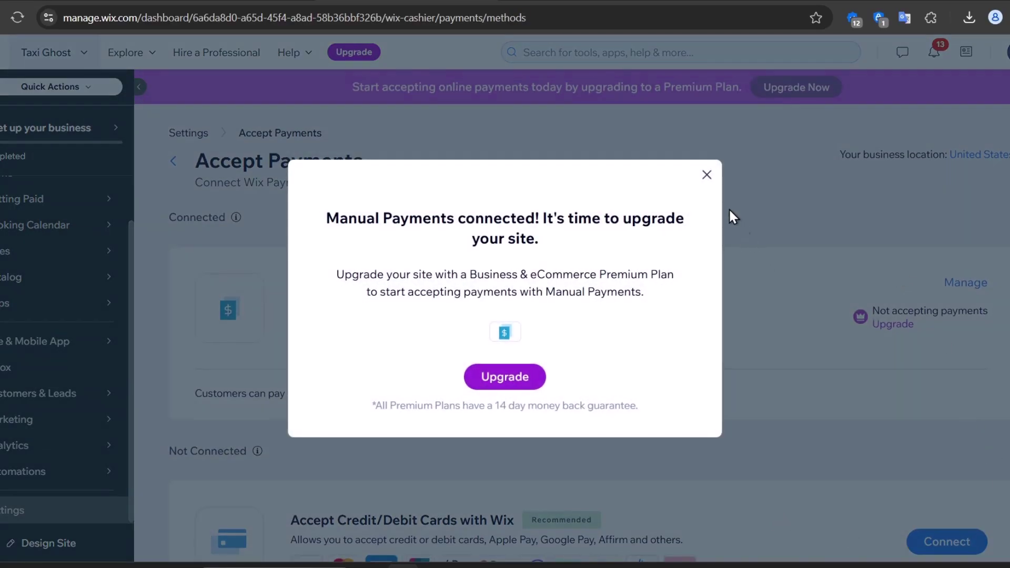
click(706, 175)
scroll(694, 324, down, 3)
scroll(663, 261, up, 2)
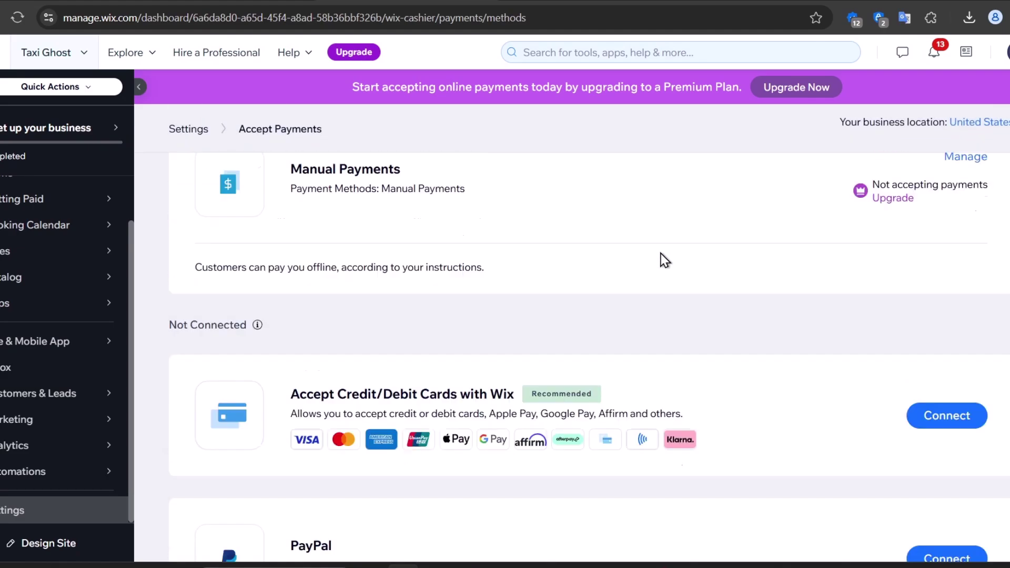
scroll(663, 261, up, 2)
click(56, 199)
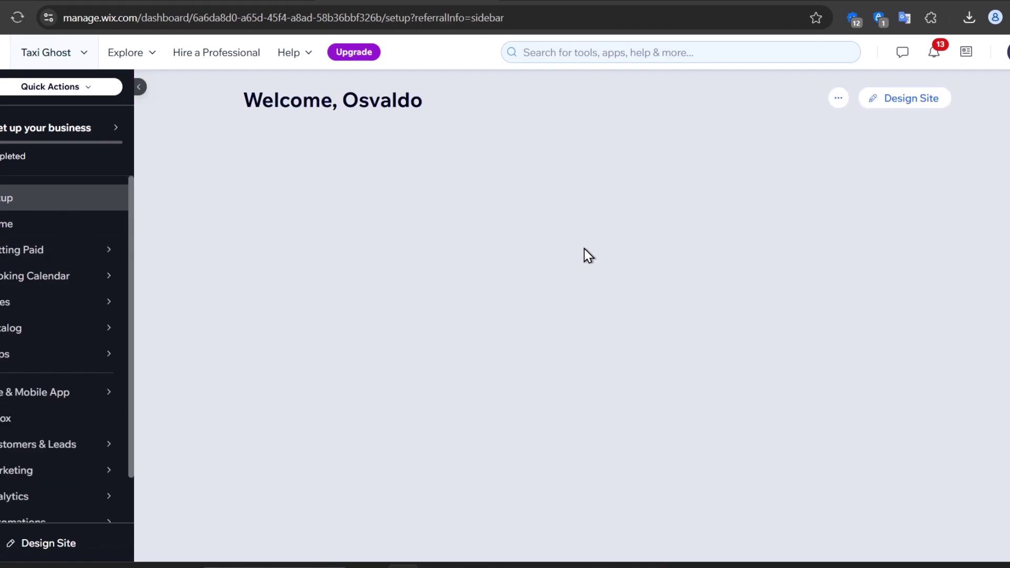
scroll(507, 399, down, 1)
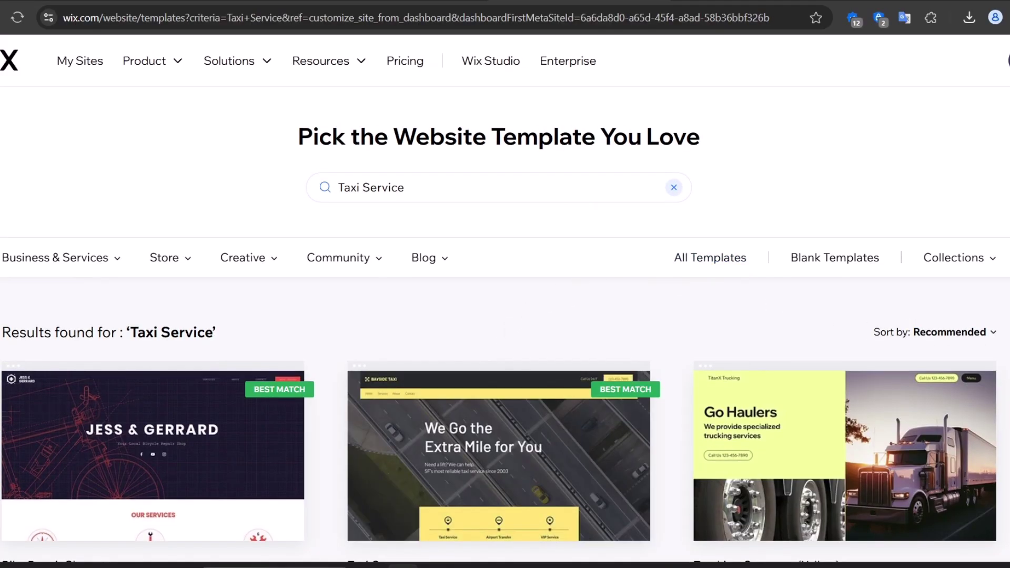
scroll(1006, 292, down, 3)
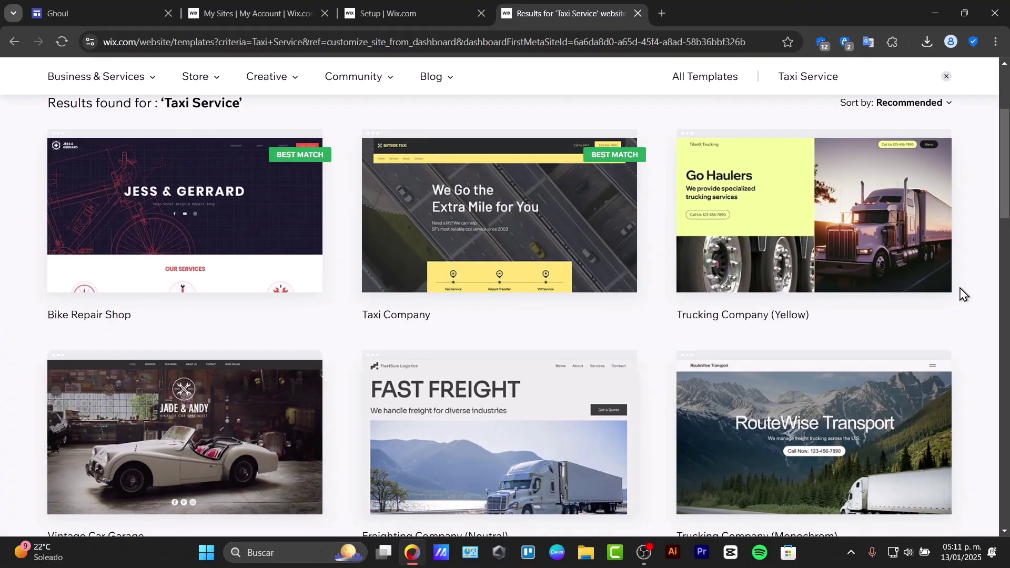
scroll(961, 293, down, 3)
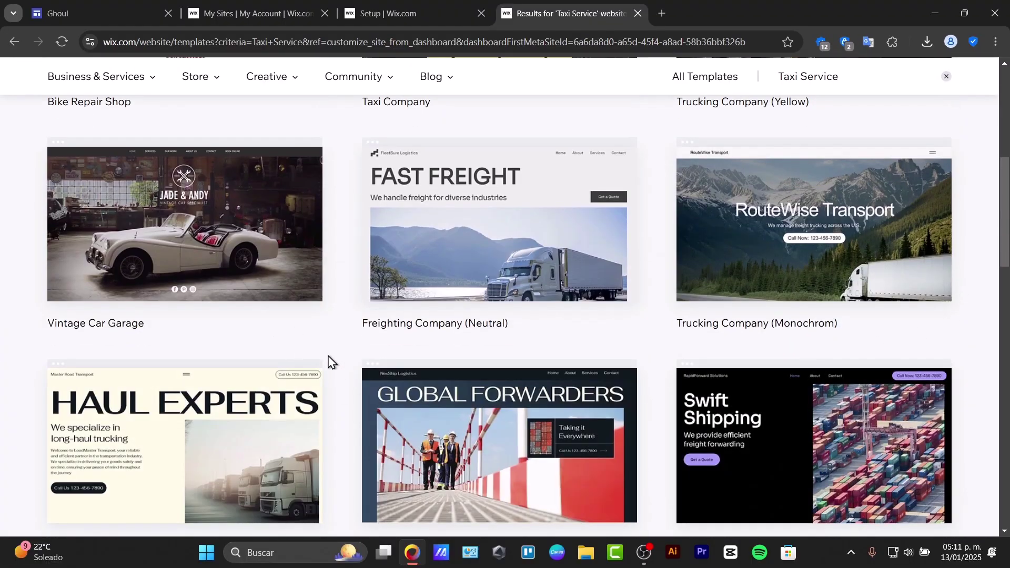
scroll(327, 363, down, 3)
scroll(327, 365, up, 5)
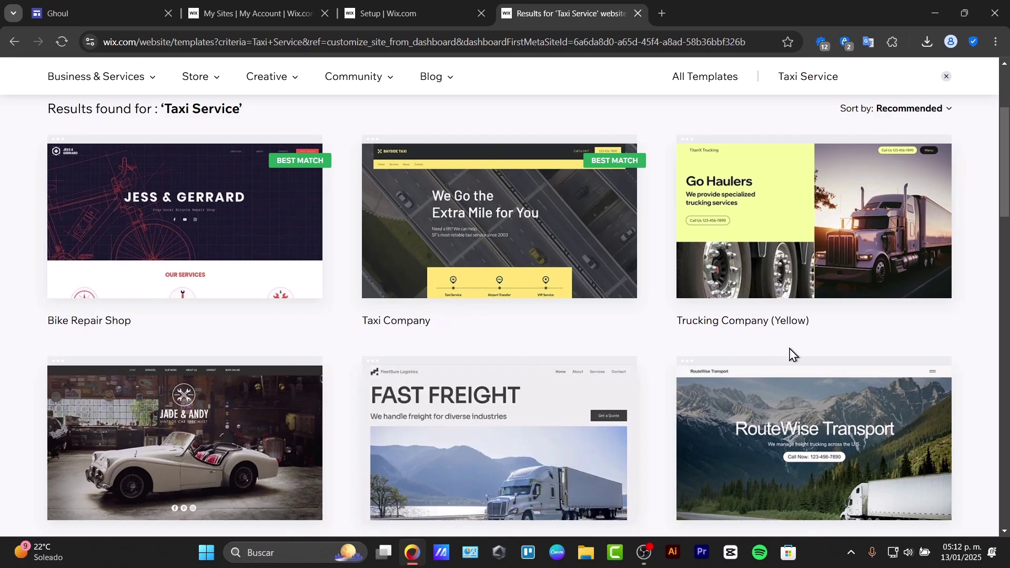
scroll(790, 349, up, 2)
scroll(710, 363, up, 2)
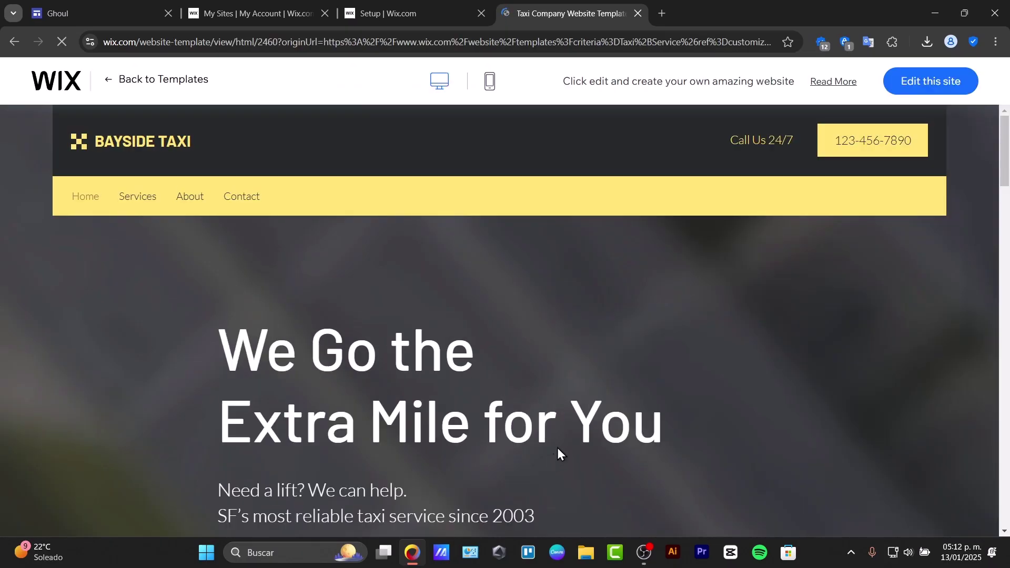
scroll(480, 441, down, 5)
scroll(480, 441, down, 3)
scroll(480, 434, down, 5)
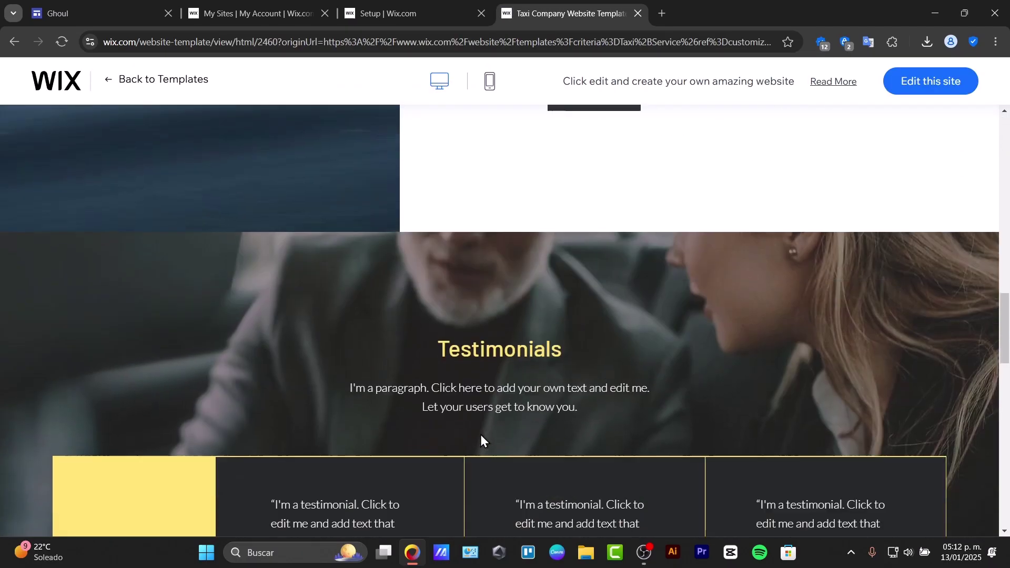
scroll(481, 435, down, 4)
scroll(480, 434, down, 3)
scroll(480, 434, down, 3)
scroll(481, 433, down, 4)
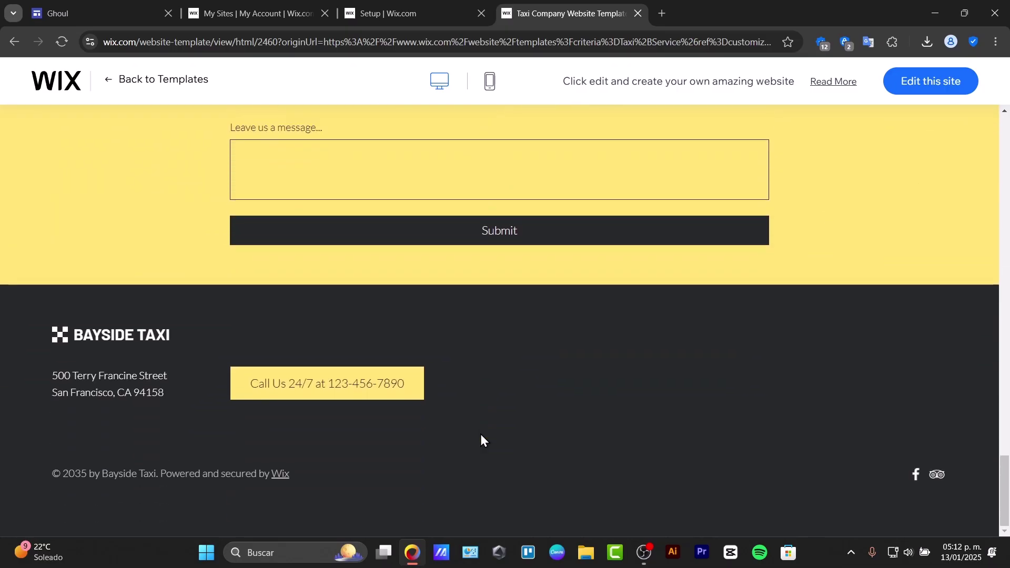
scroll(480, 434, up, 10)
scroll(481, 434, up, 10)
scroll(481, 439, up, 3)
scroll(481, 439, down, 8)
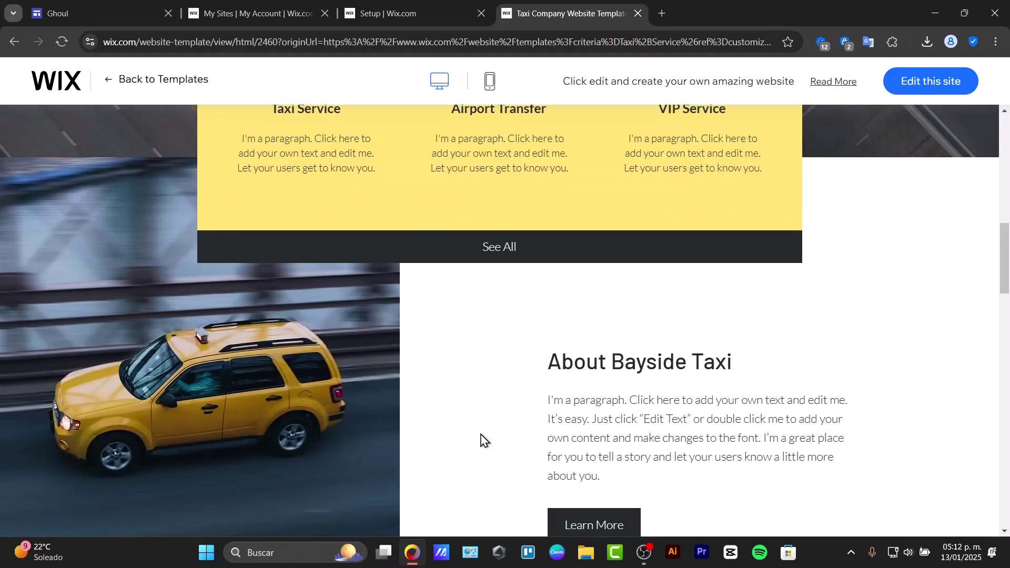
scroll(481, 440, up, 5)
scroll(480, 439, up, 3)
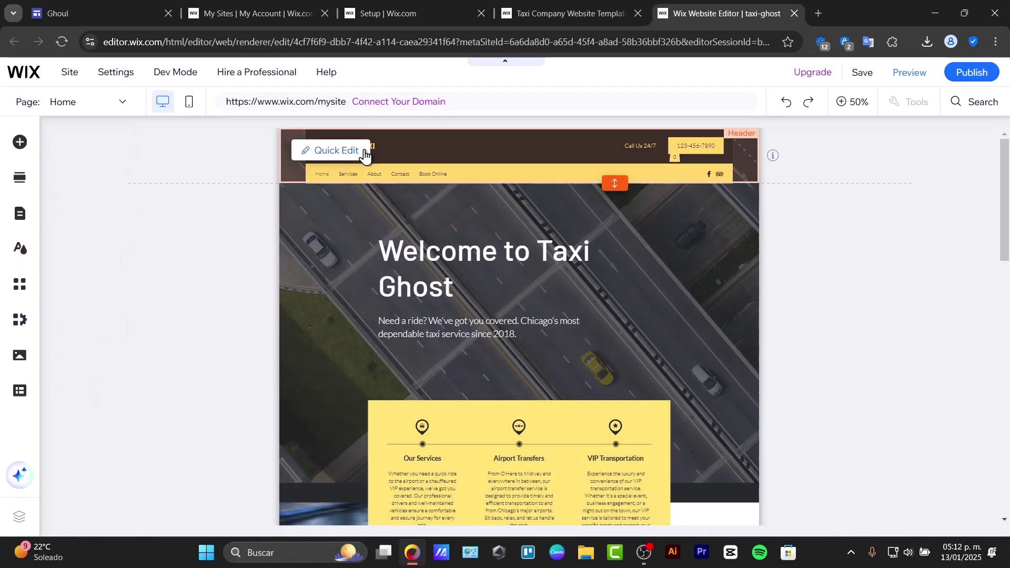
- Edit the header logo text so it reads TAXI GHOST instead of BAYSIDE TAXI
click(385, 150)
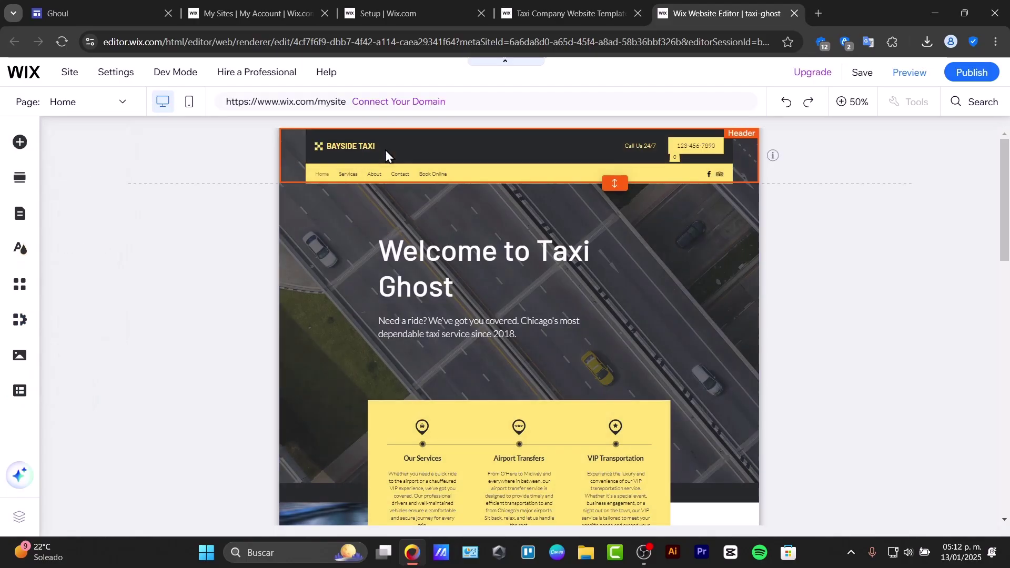
click(194, 150)
double_click(193, 150)
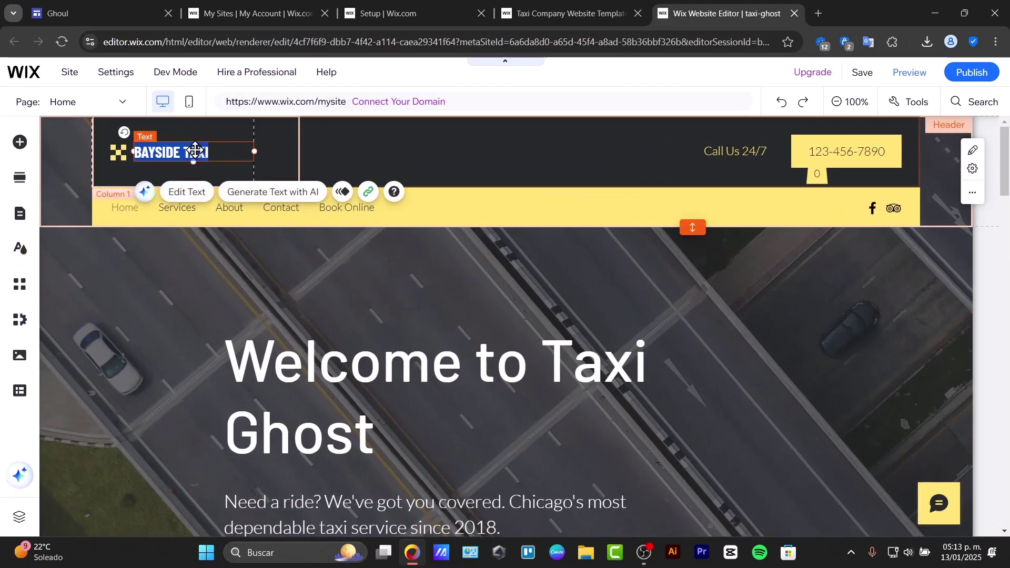
text(g)
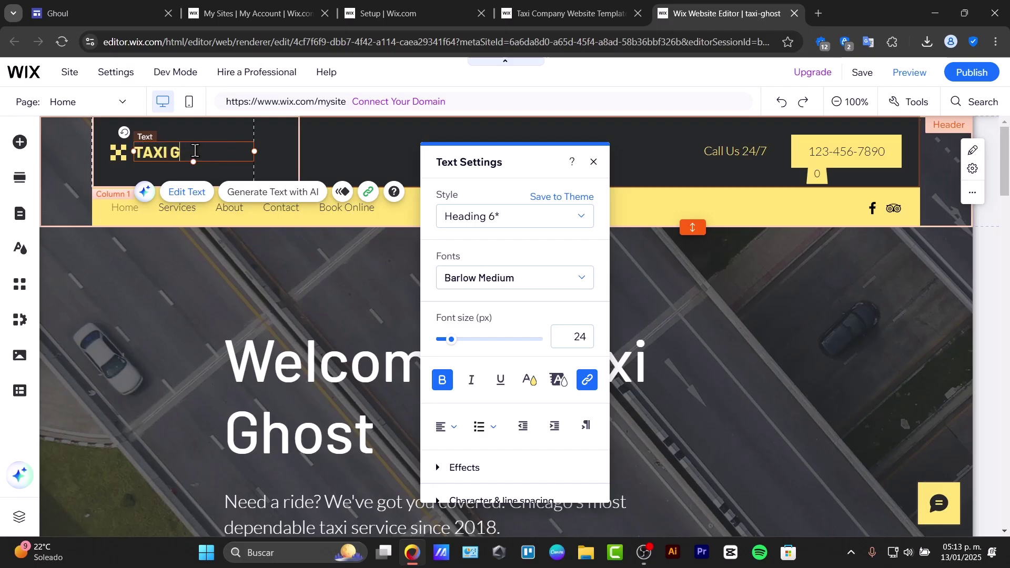
click(124, 158)
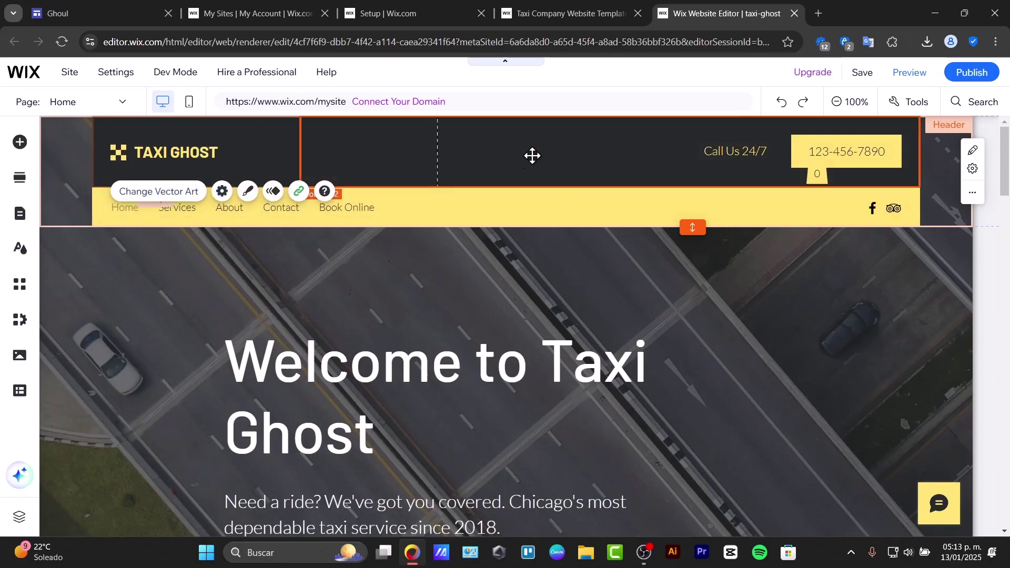
- Check the header phone number button's settings and leave them unchanged
click(812, 163)
click(852, 156)
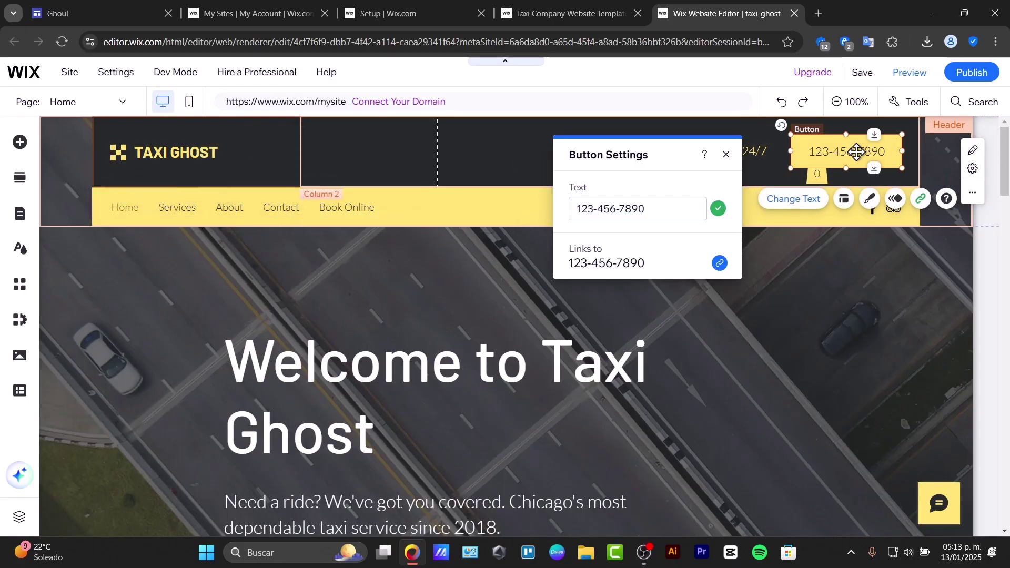
click(434, 333)
scroll(465, 391, down, 3)
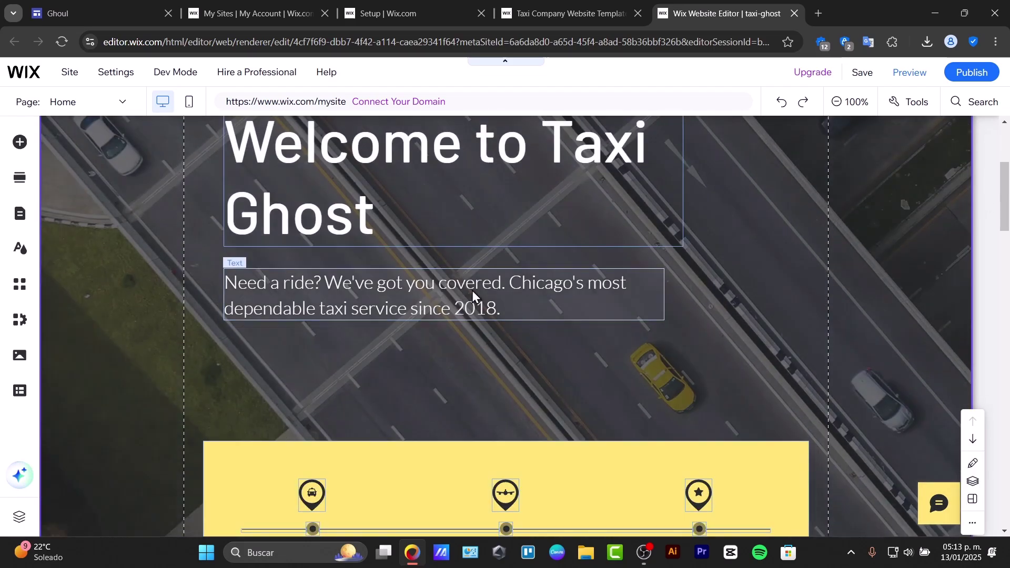
scroll(473, 380, down, 3)
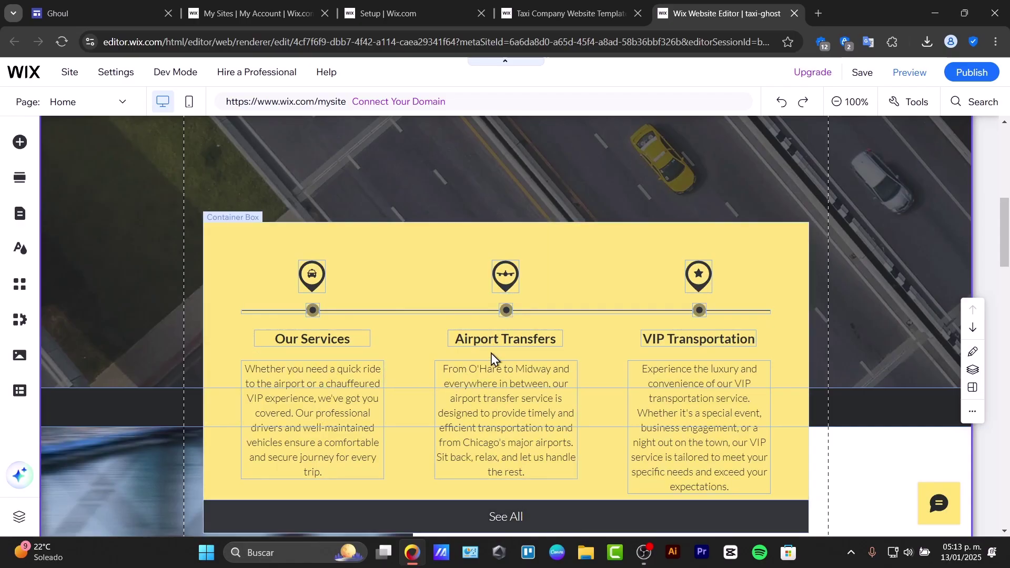
scroll(761, 352, down, 3)
scroll(758, 356, down, 3)
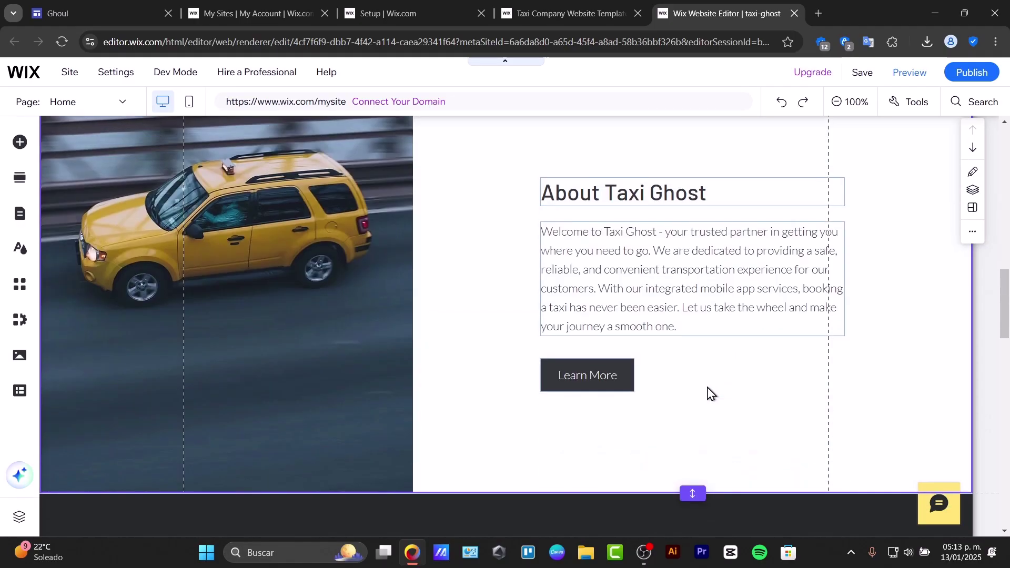
scroll(626, 410, down, 3)
scroll(711, 410, down, 2)
scroll(553, 430, down, 2)
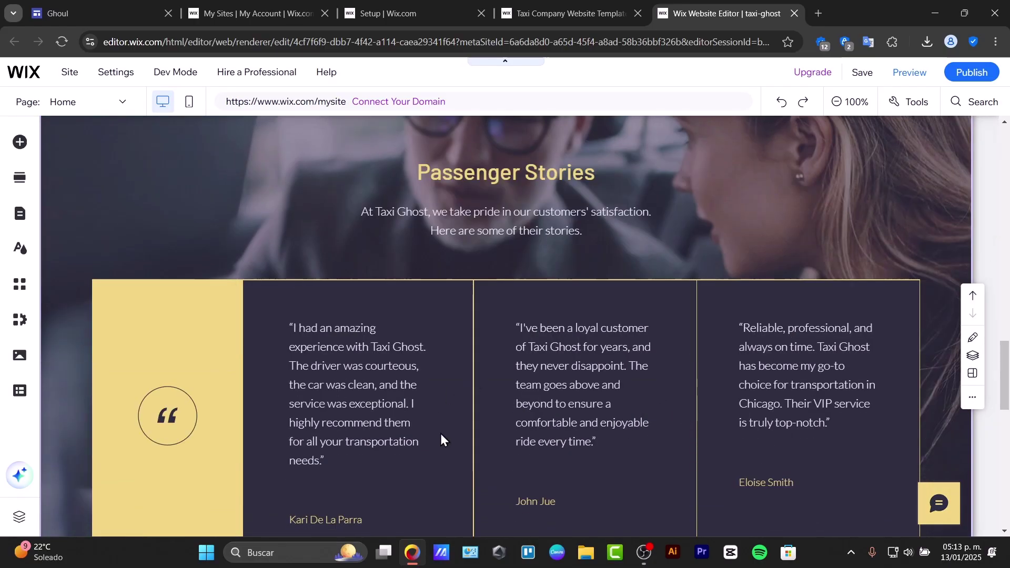
scroll(553, 411, down, 2)
scroll(583, 378, down, 3)
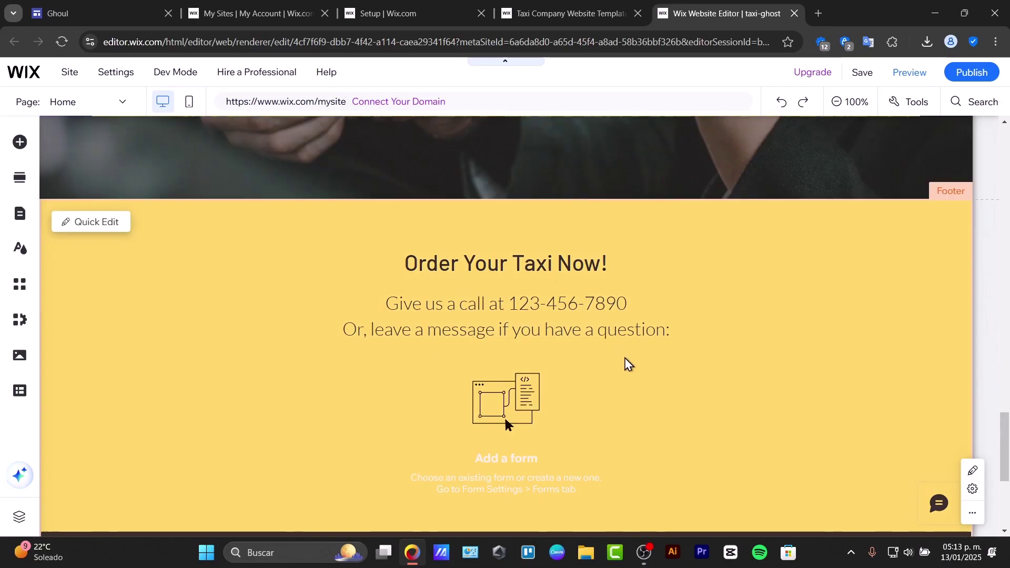
scroll(629, 359, down, 3)
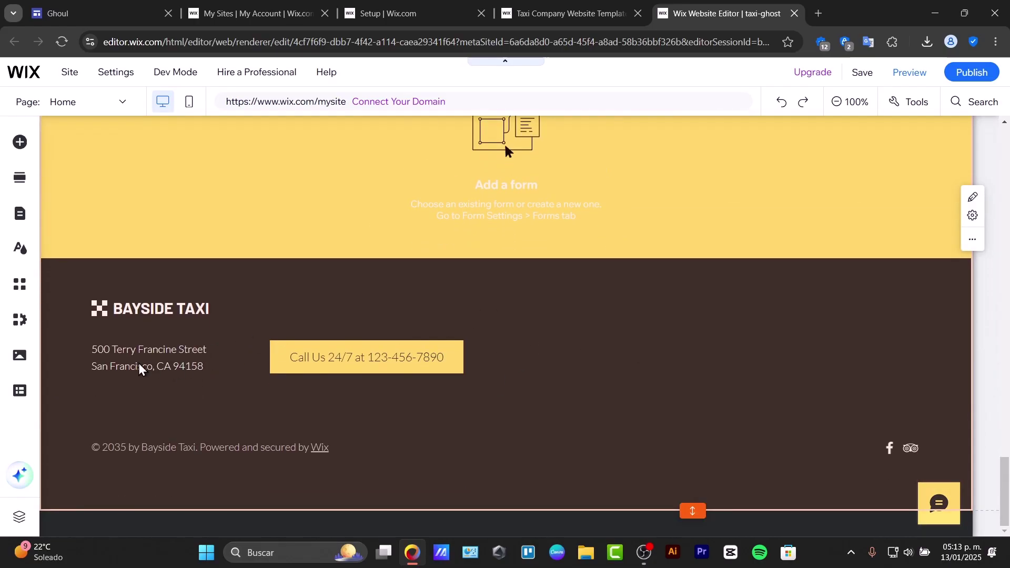
click(162, 357)
scroll(600, 383, up, 6)
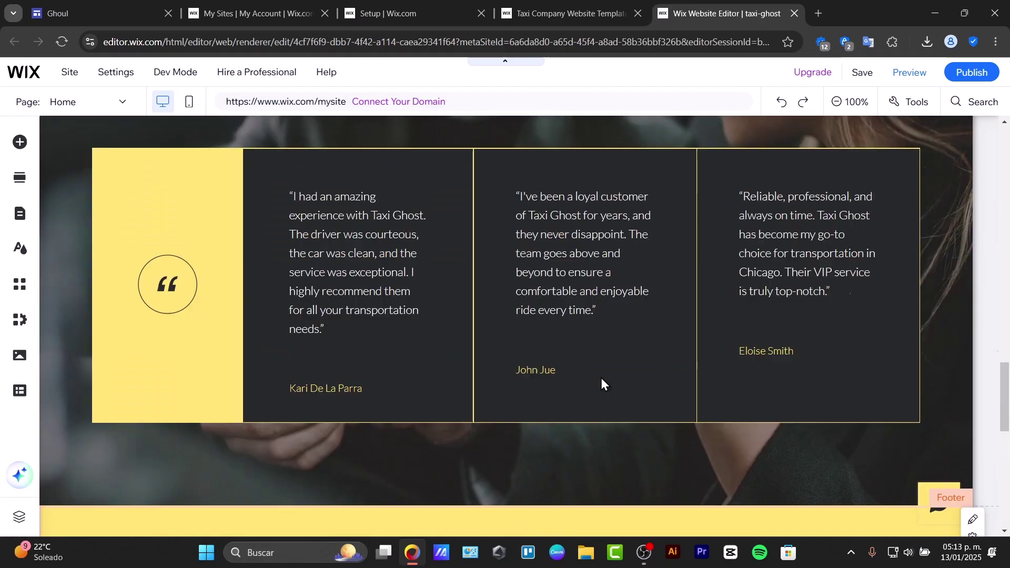
scroll(600, 382, up, 5)
scroll(601, 379, up, 5)
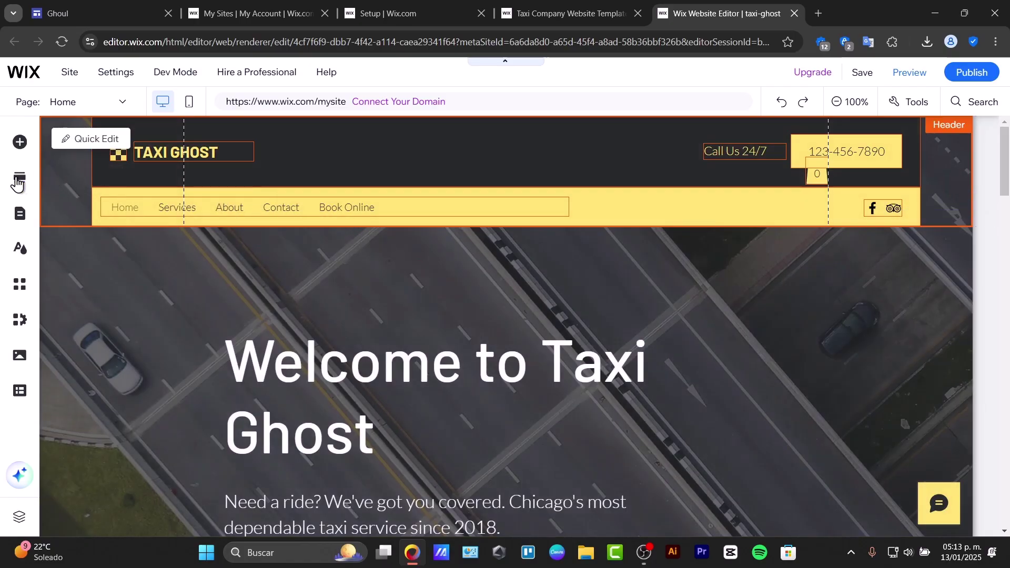
- Switch the editor to the Book Online page under Services via the Pages panel
click(12, 221)
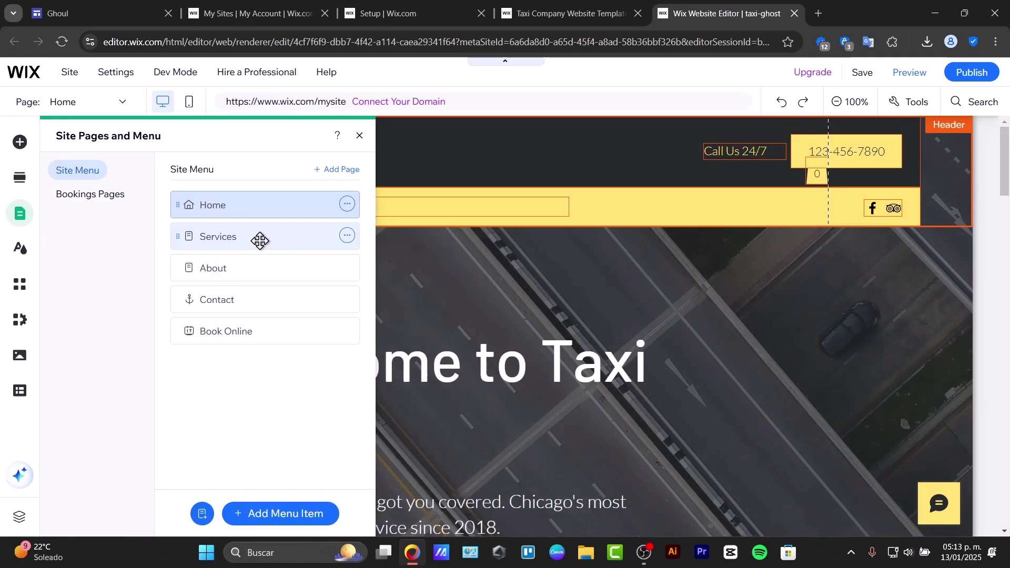
click(260, 240)
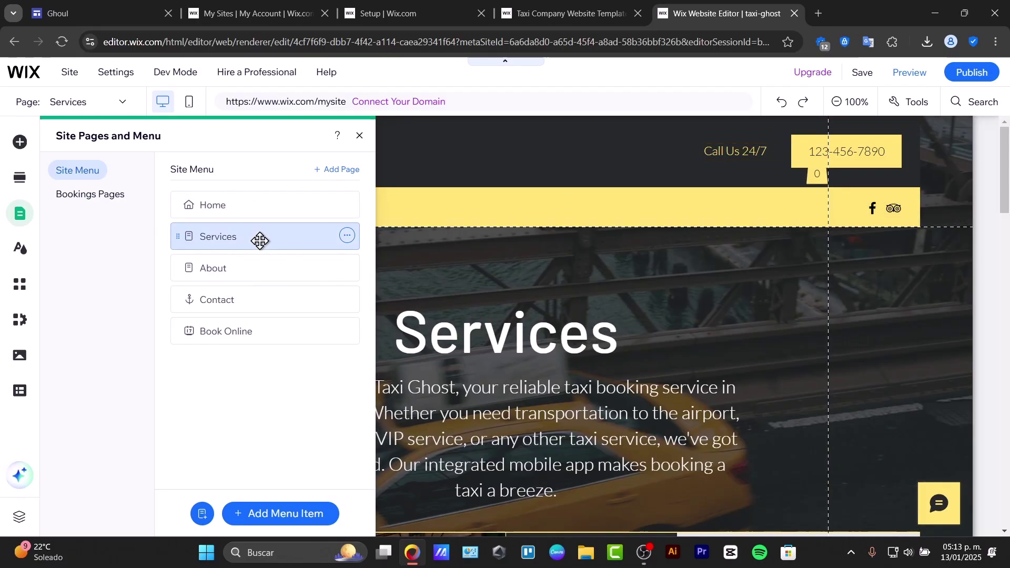
click(305, 334)
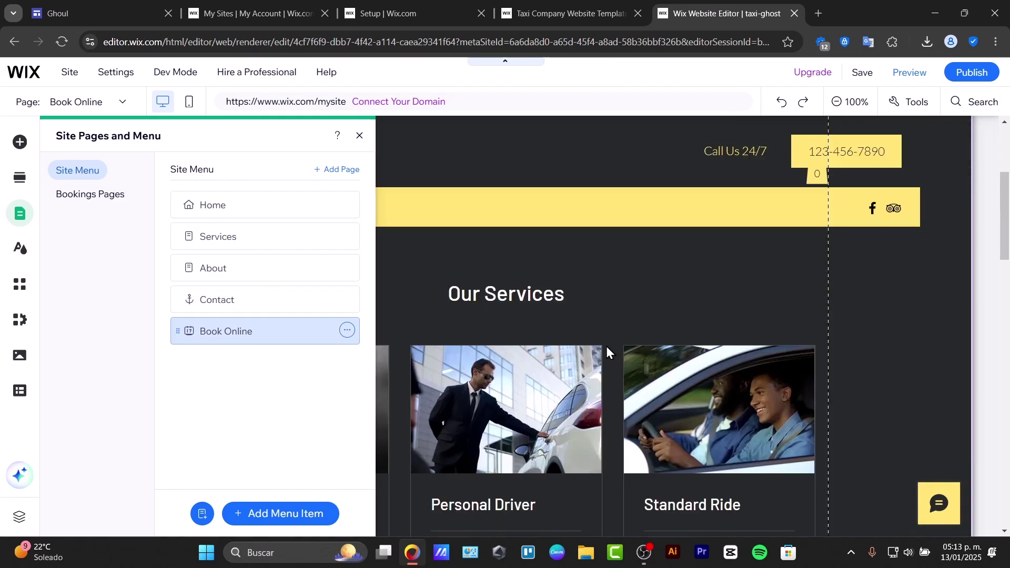
scroll(606, 346, down, 5)
click(558, 355)
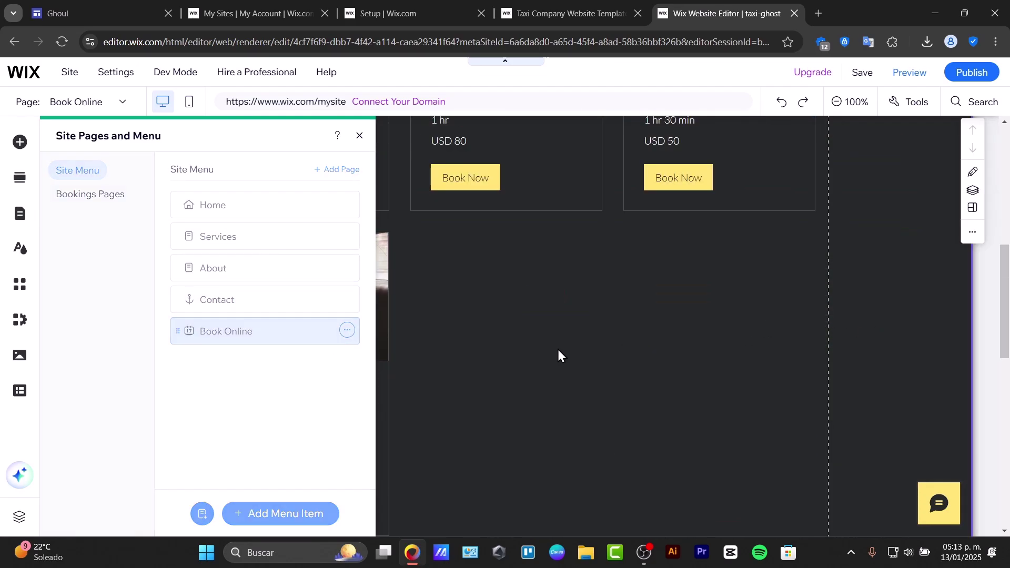
scroll(556, 355, up, 5)
scroll(556, 354, down, 3)
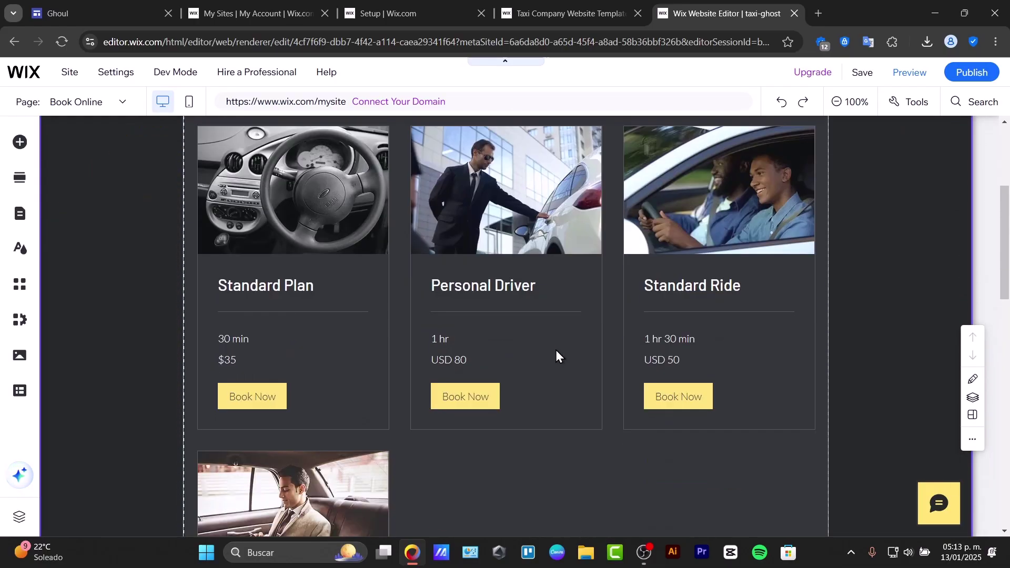
- Nudge the services booking widget slightly right and down on the page
click(566, 338)
mouse_move(566, 338)
mouse_down()
mouse_move(596, 354)
mouse_move(565, 350)
mouse_up()
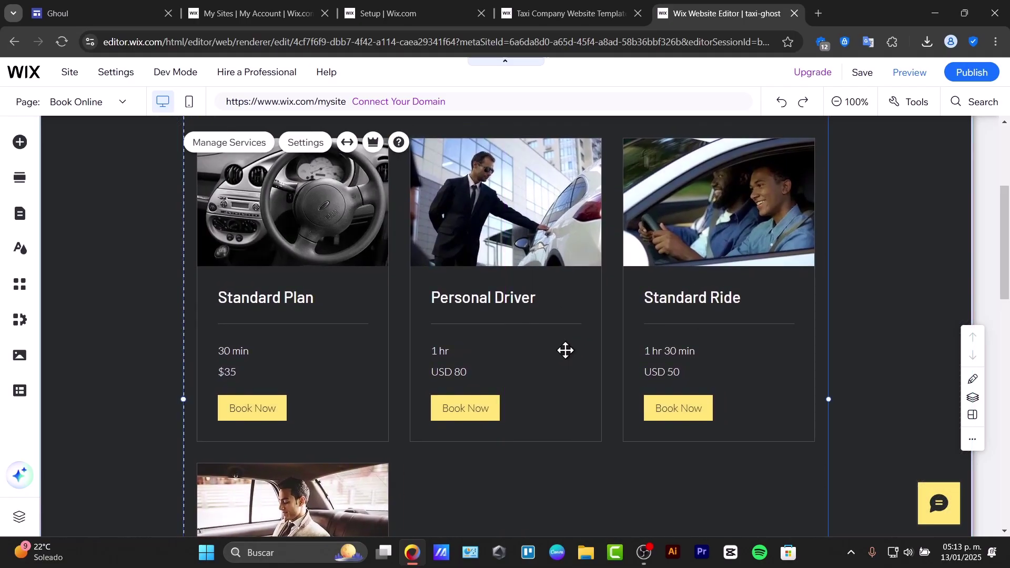
scroll(566, 350, up, 3)
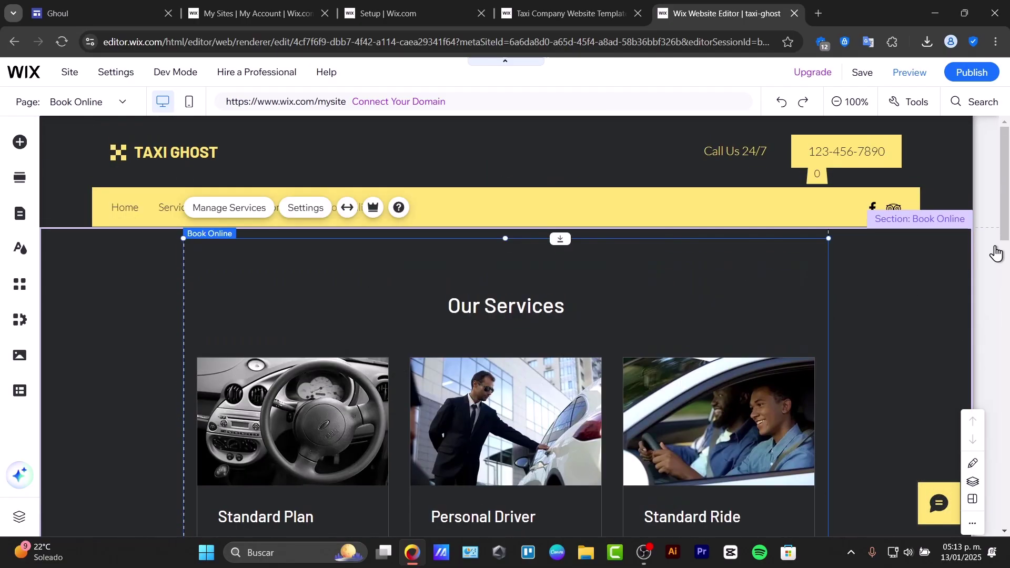
- Save the site on the free taxi-ghost Wix domain and start a preview
click(863, 72)
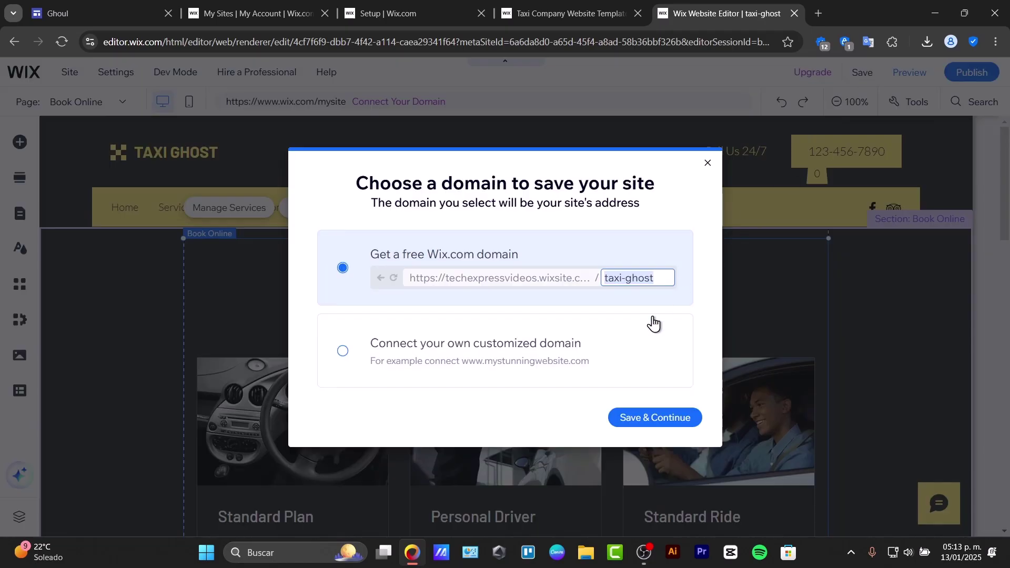
click(659, 417)
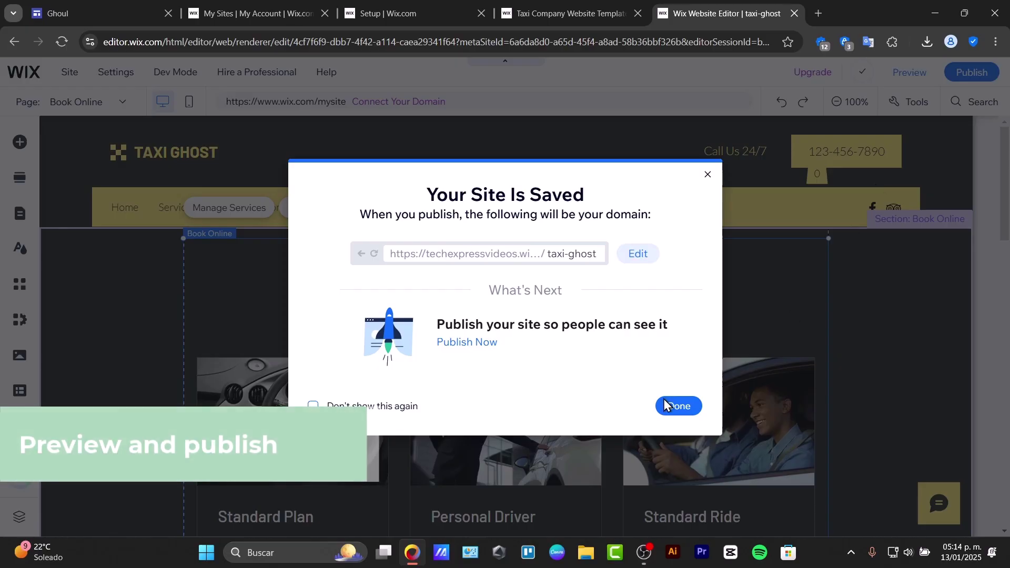
click(885, 162)
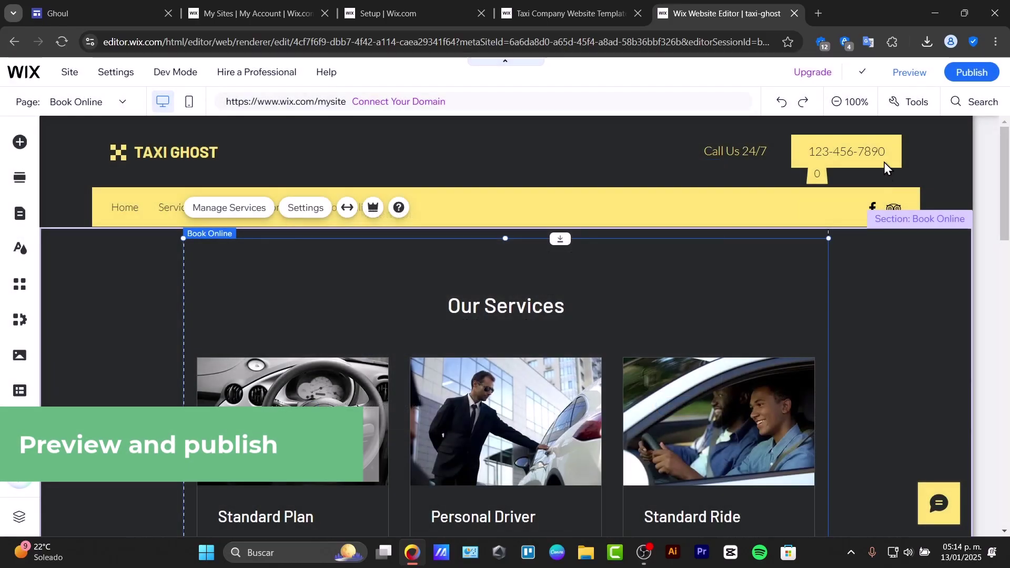
click(902, 74)
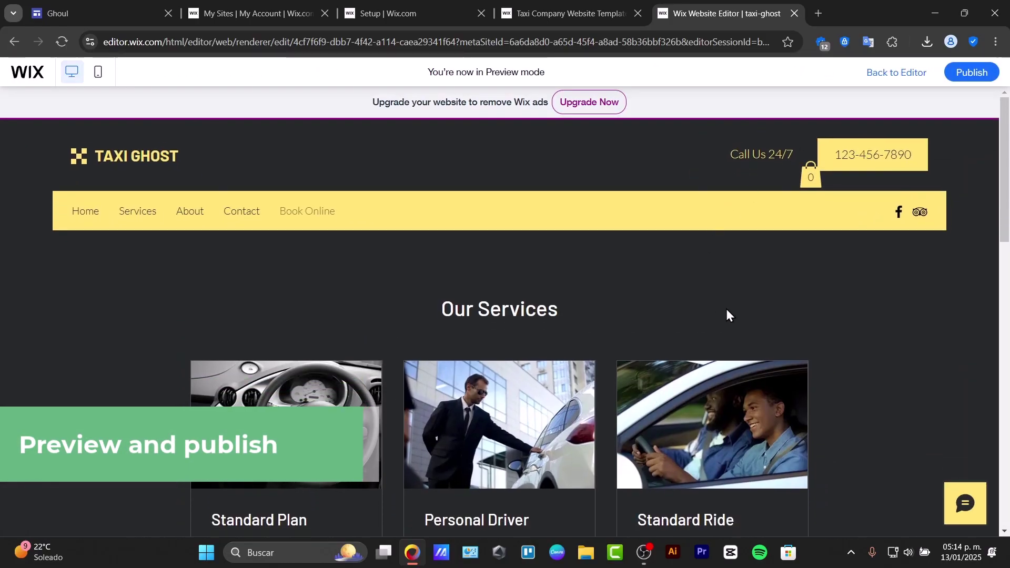
scroll(728, 316, down, 3)
scroll(729, 316, down, 5)
scroll(728, 315, up, 5)
scroll(710, 339, up, 3)
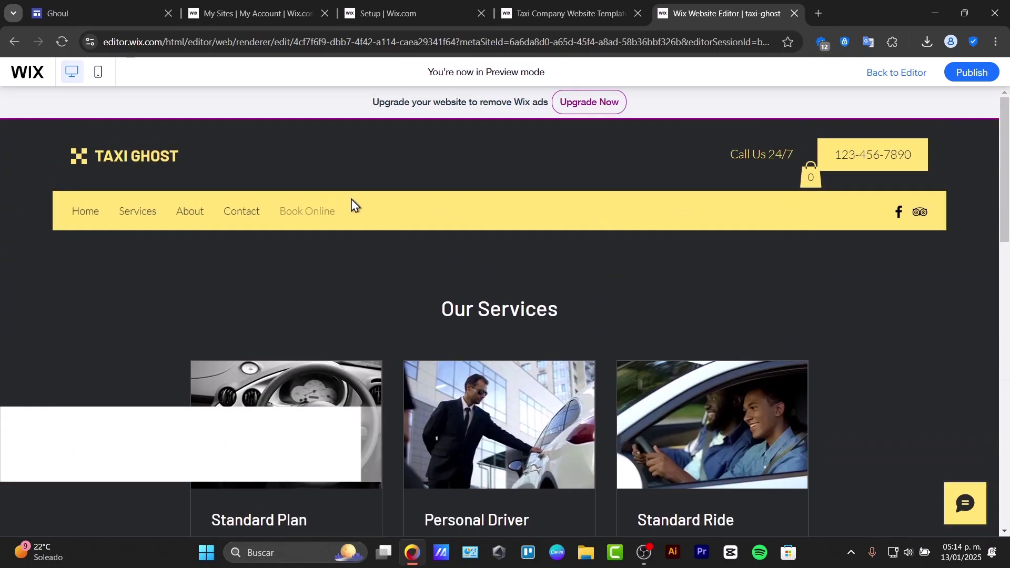
scroll(352, 253, down, 3)
scroll(513, 365, down, 5)
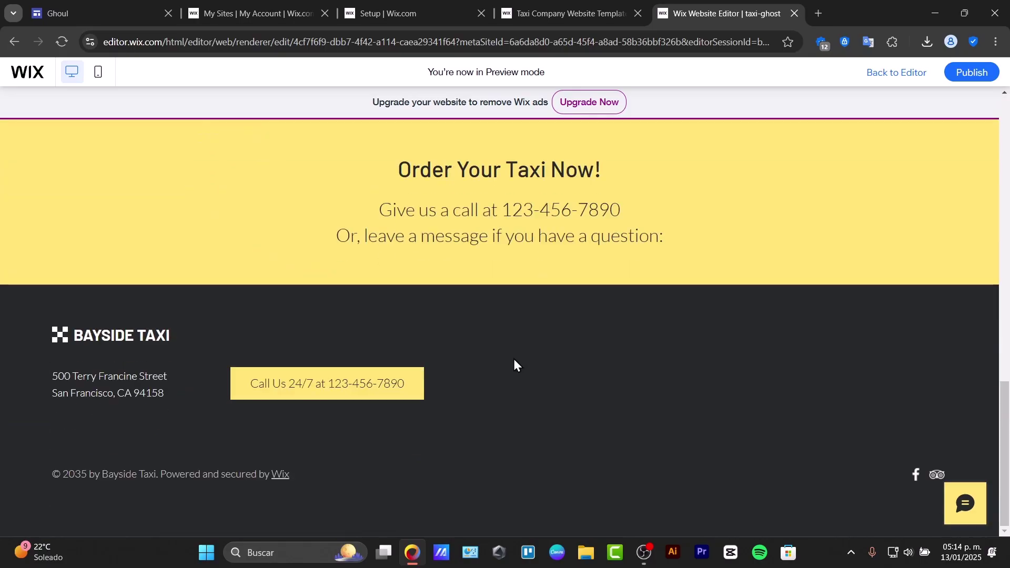
scroll(448, 399, up, 5)
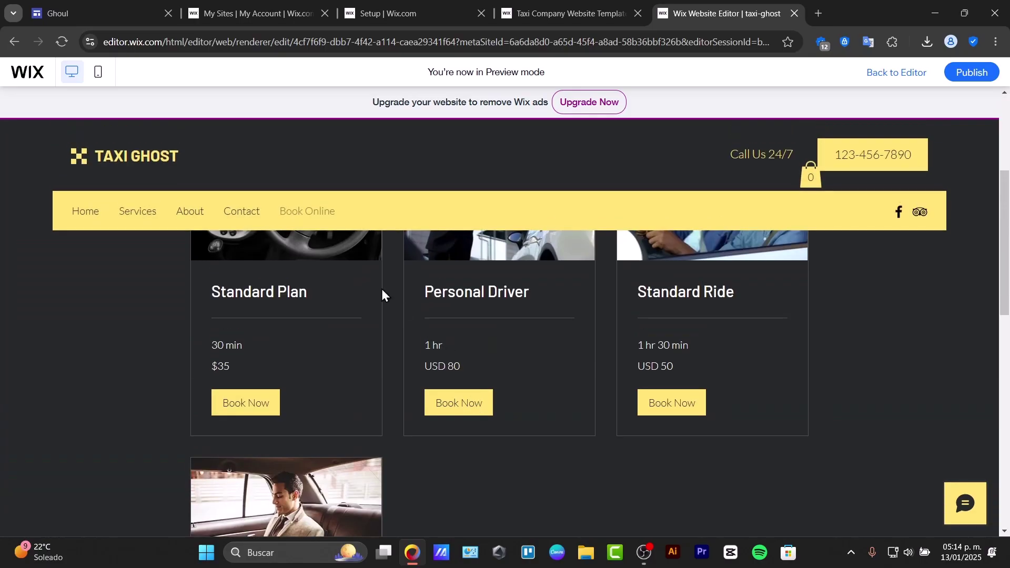
- Navigate the preview from Book Online to the Services page with Our Fleet
click(140, 215)
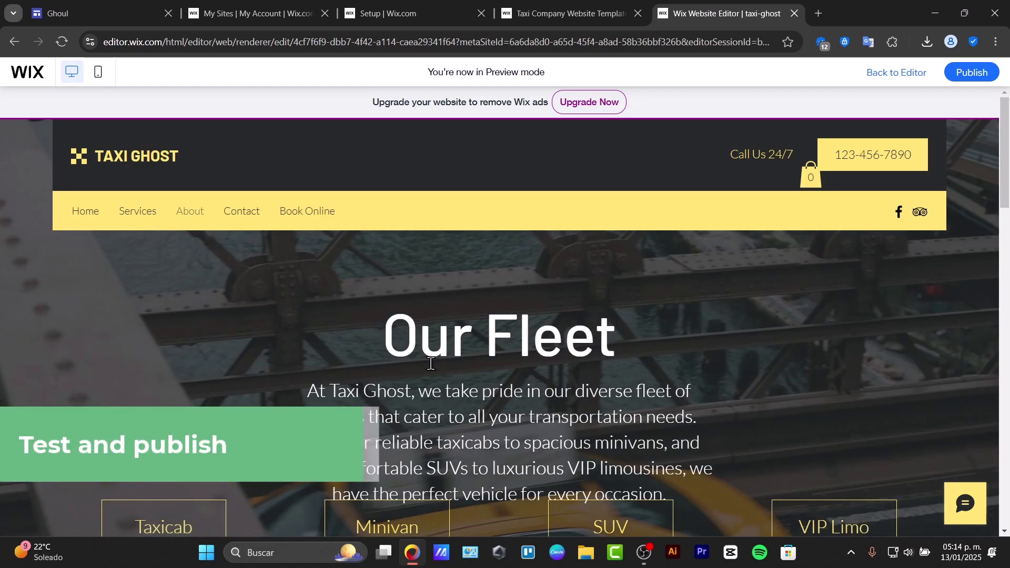
scroll(426, 368, down, 3)
scroll(423, 369, down, 5)
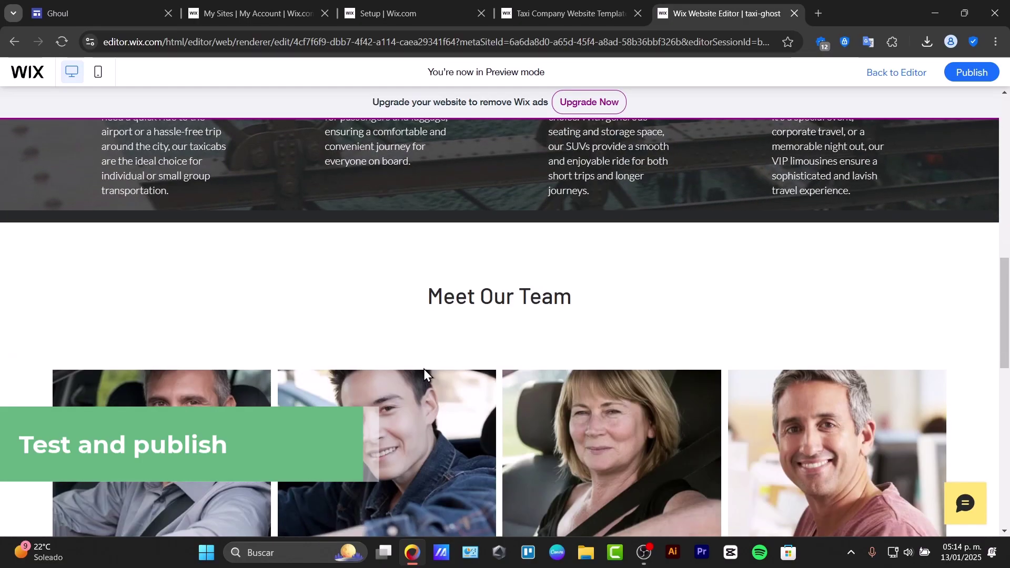
scroll(420, 371, up, 5)
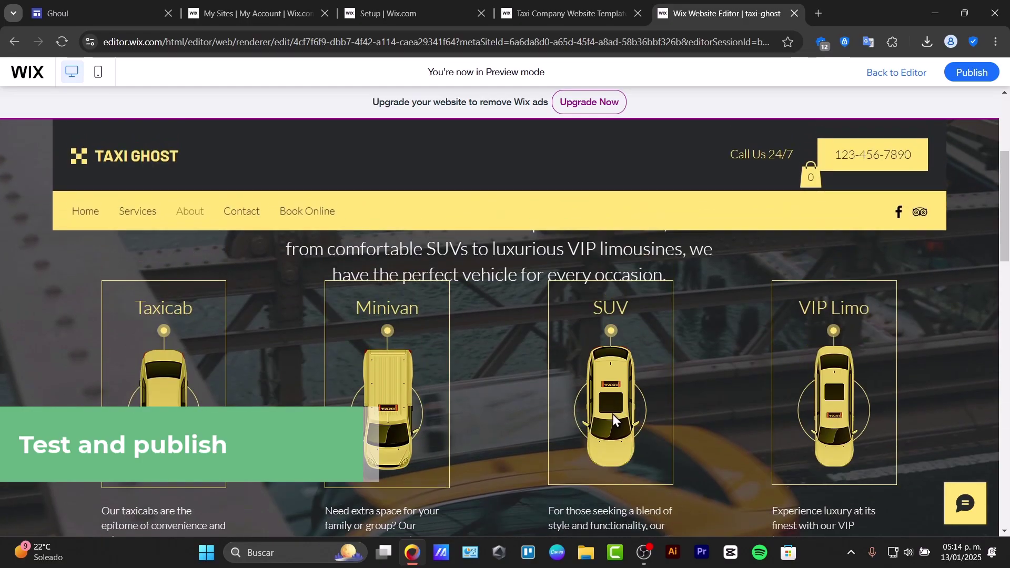
scroll(612, 414, down, 5)
scroll(608, 429, down, 5)
scroll(609, 429, up, 5)
scroll(609, 429, up, 8)
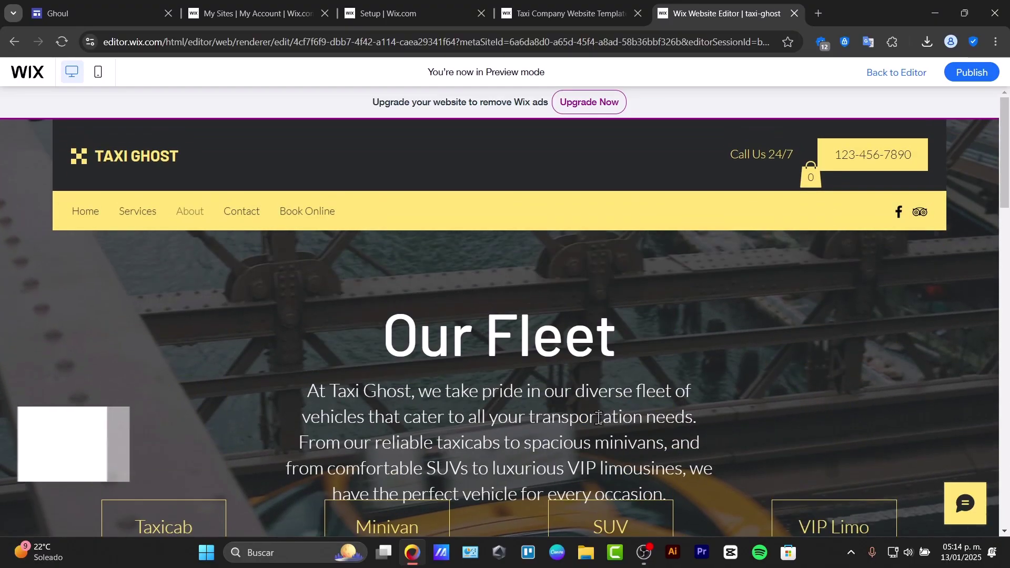
- View the mobile preview and toggle its hamburger menu, leaving it open on Home, Services, About, Contact, Book Online
click(103, 73)
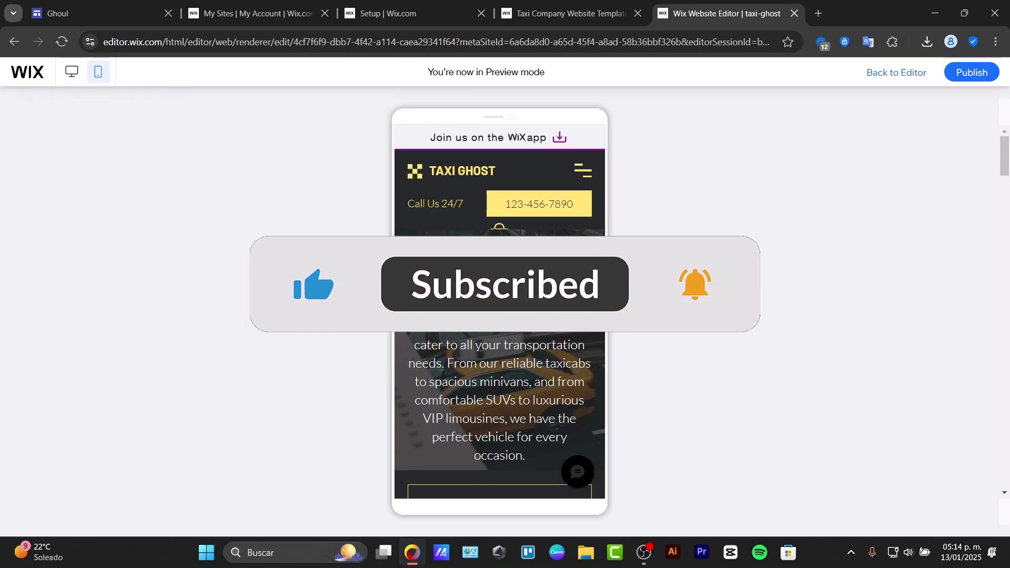
scroll(499, 315, down, 5)
scroll(500, 316, down, 5)
scroll(514, 285, down, 3)
scroll(512, 285, down, 3)
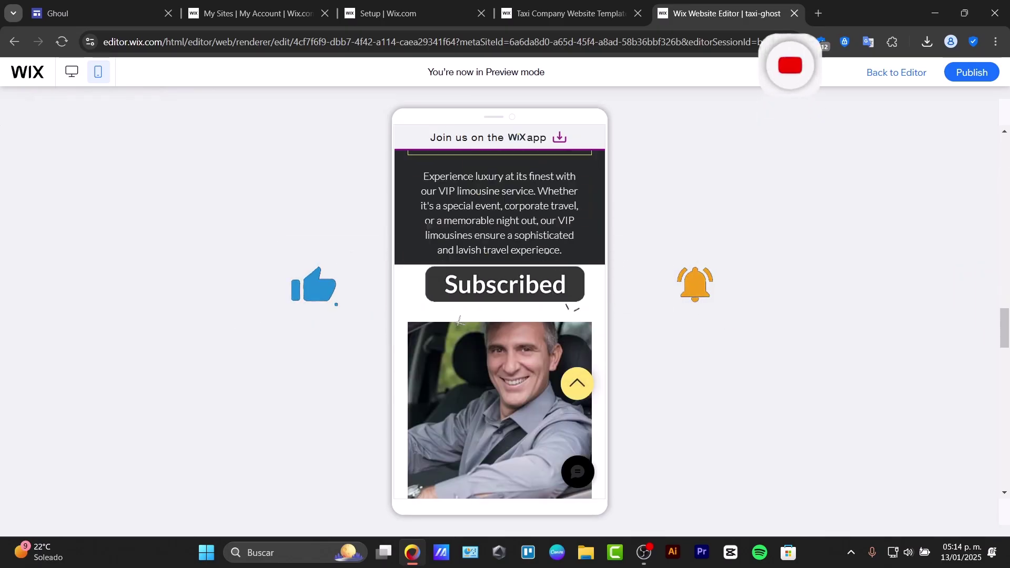
scroll(513, 285, down, 3)
scroll(514, 285, up, 10)
scroll(513, 285, up, 3)
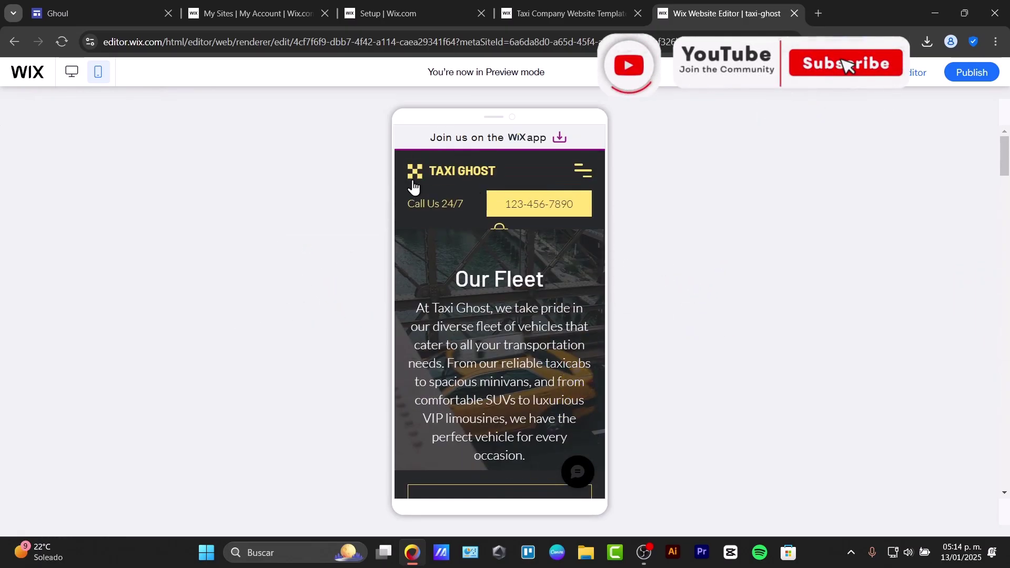
click(582, 171)
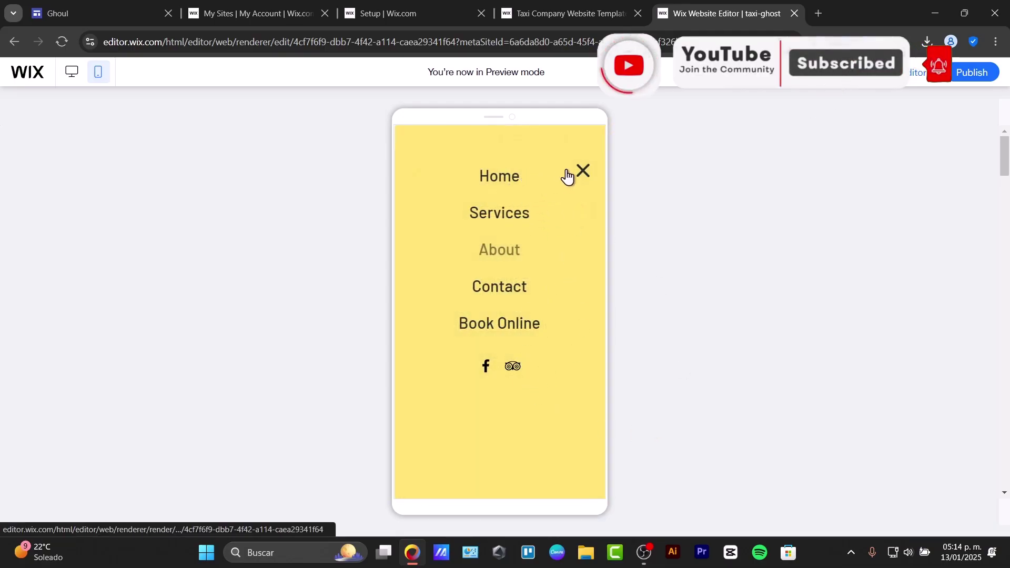
click(583, 172)
click(582, 172)
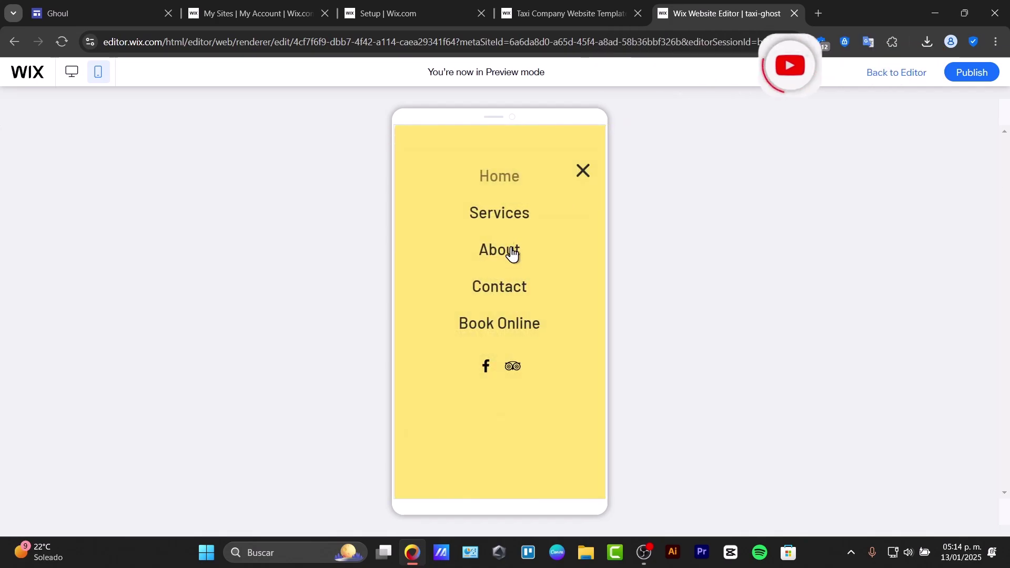